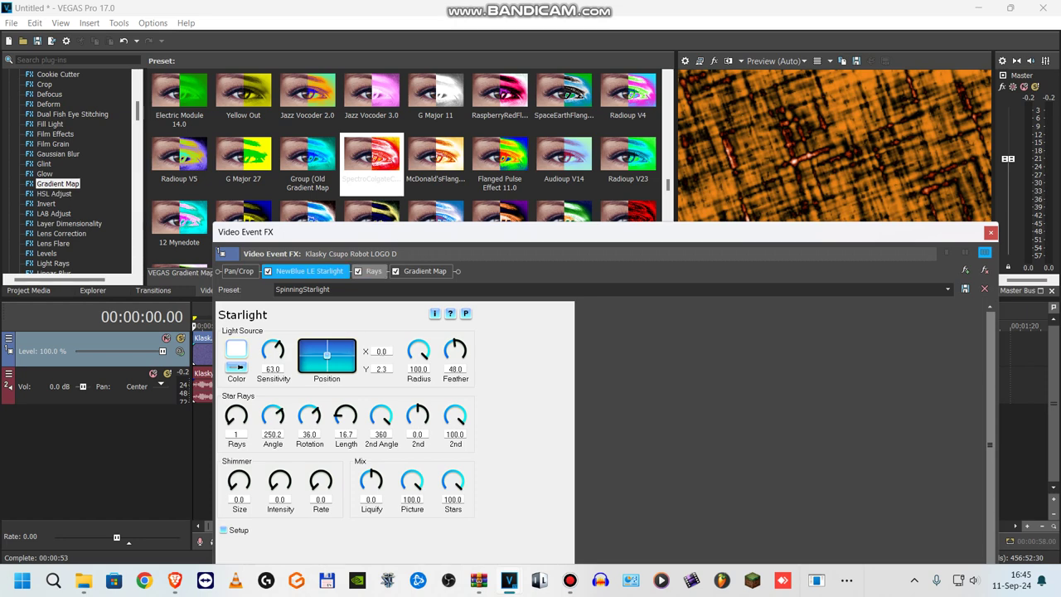
Review the first video clip's Rays settings and step through every Gradient Map control point to inspect its colour
left_click(374, 271)
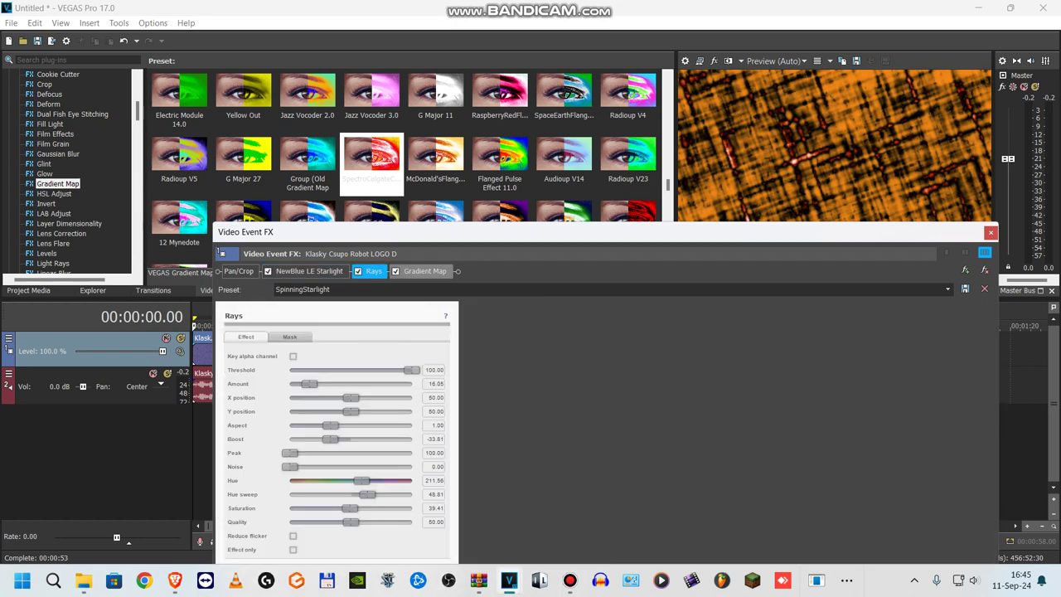
left_click(426, 271)
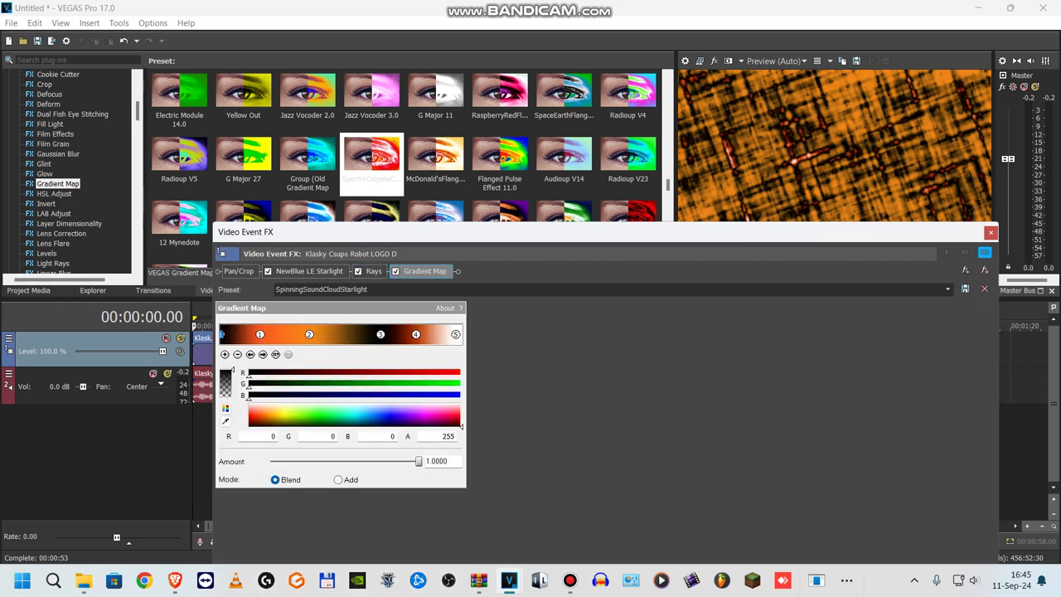
left_click(263, 354)
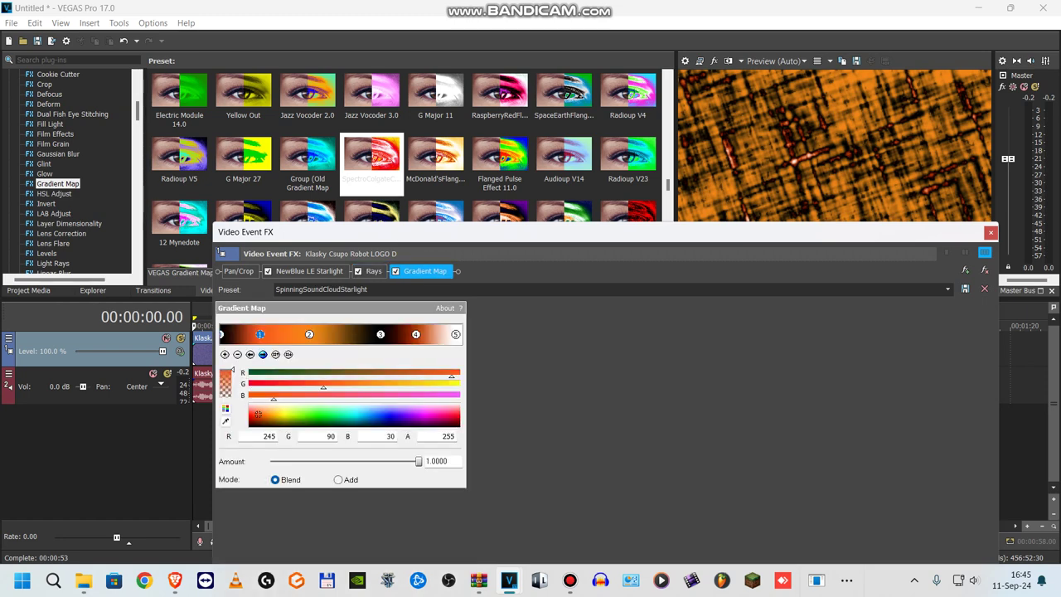
left_click(262, 354)
left_click(263, 354)
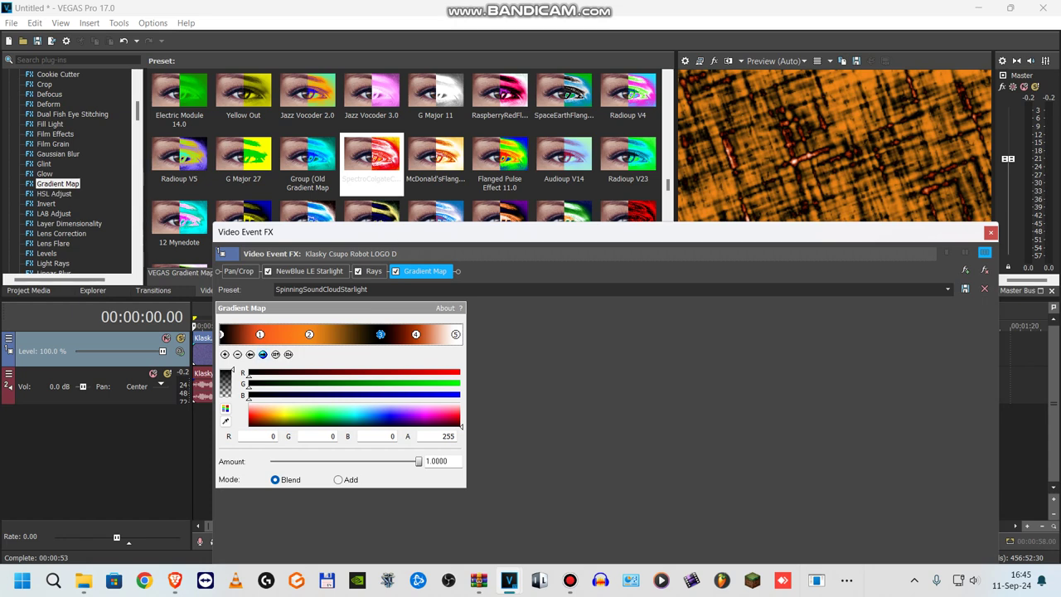
left_click(250, 354)
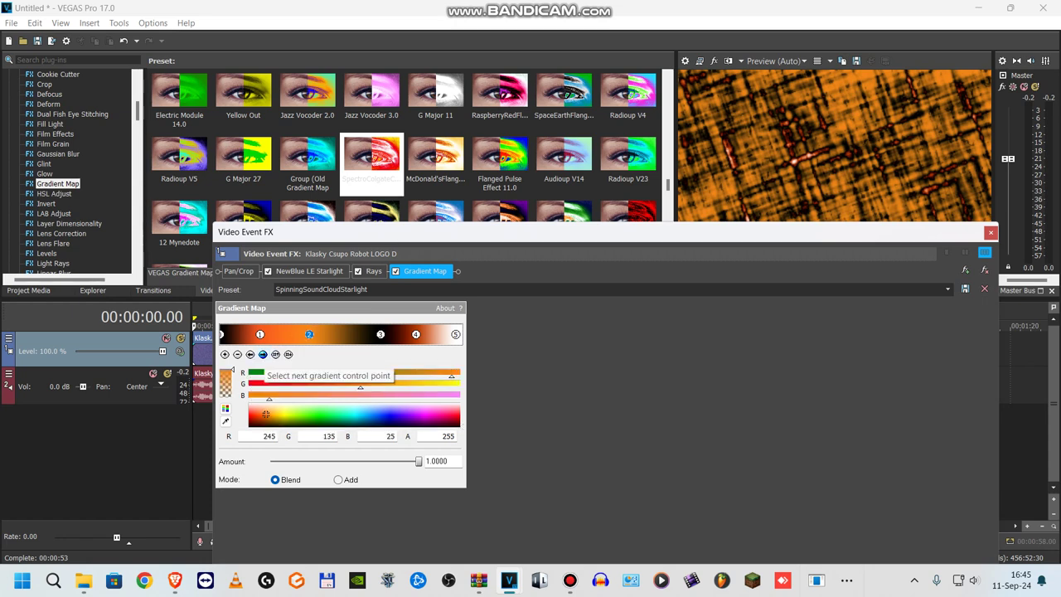
left_click(263, 354)
left_click(263, 354)
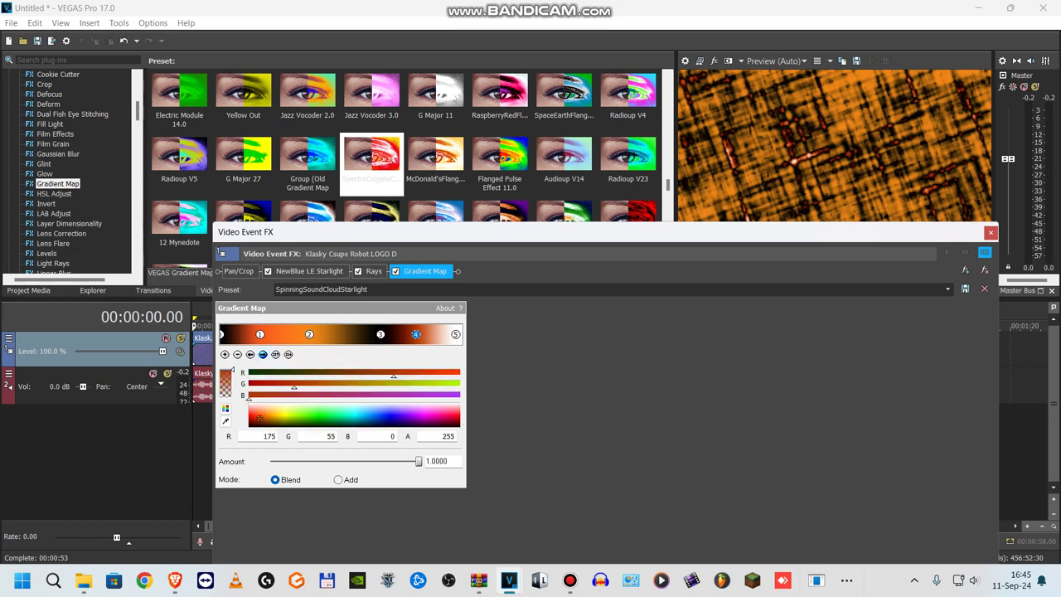
left_click(262, 354)
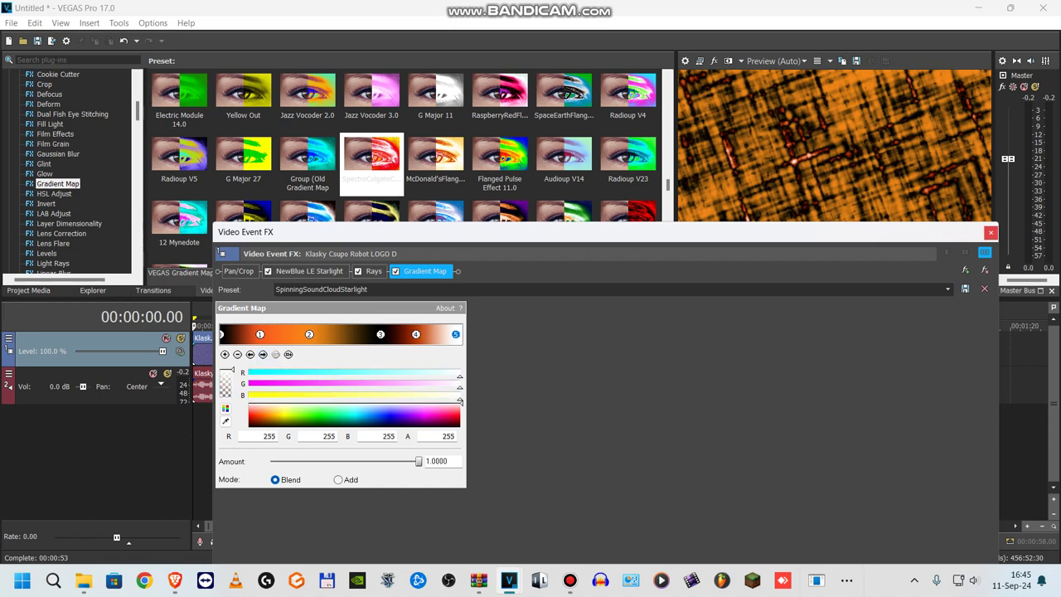
left_click(991, 233)
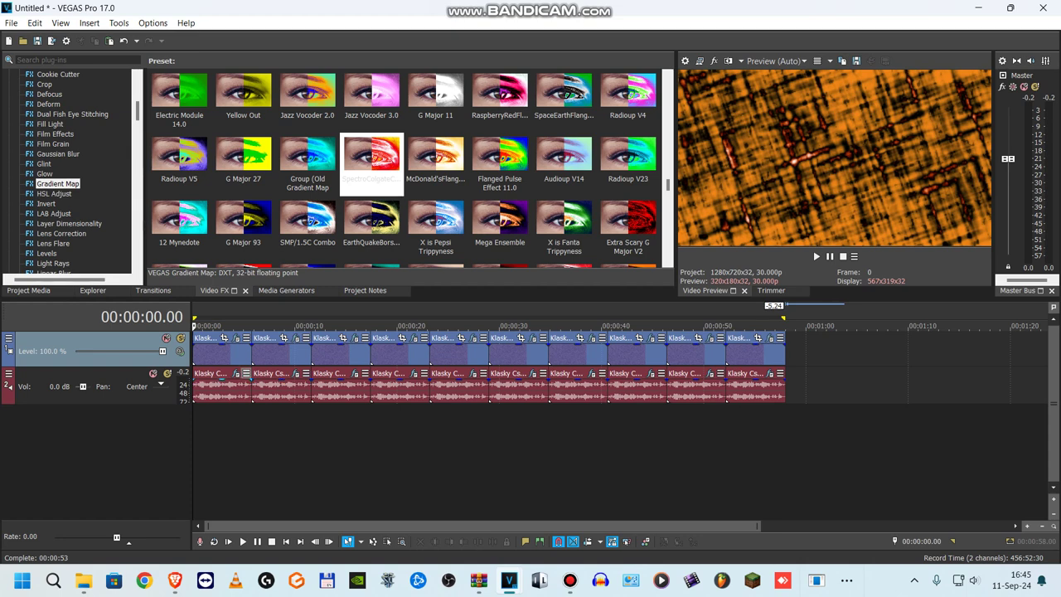
Inspect the ERZATZ and Vocodex audio effect settings on the first audio clip
left_click(237, 374)
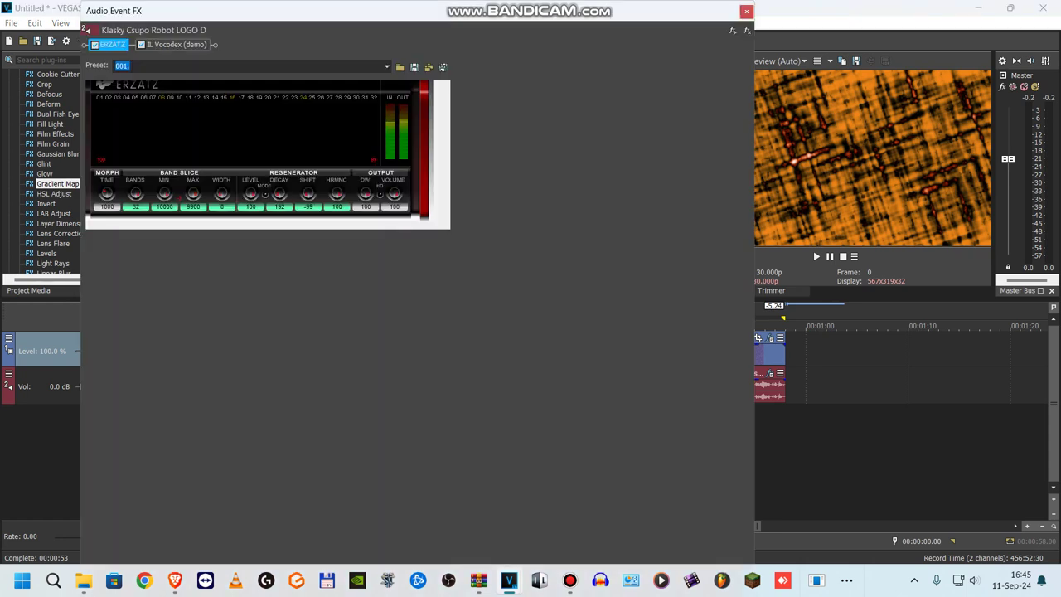
left_click(176, 45)
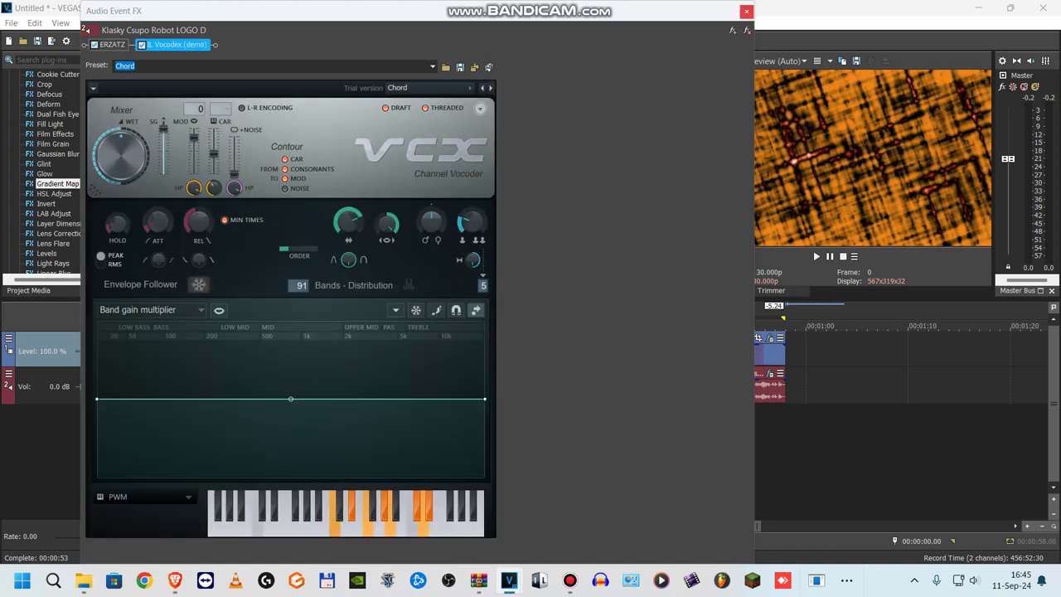
left_click(747, 11)
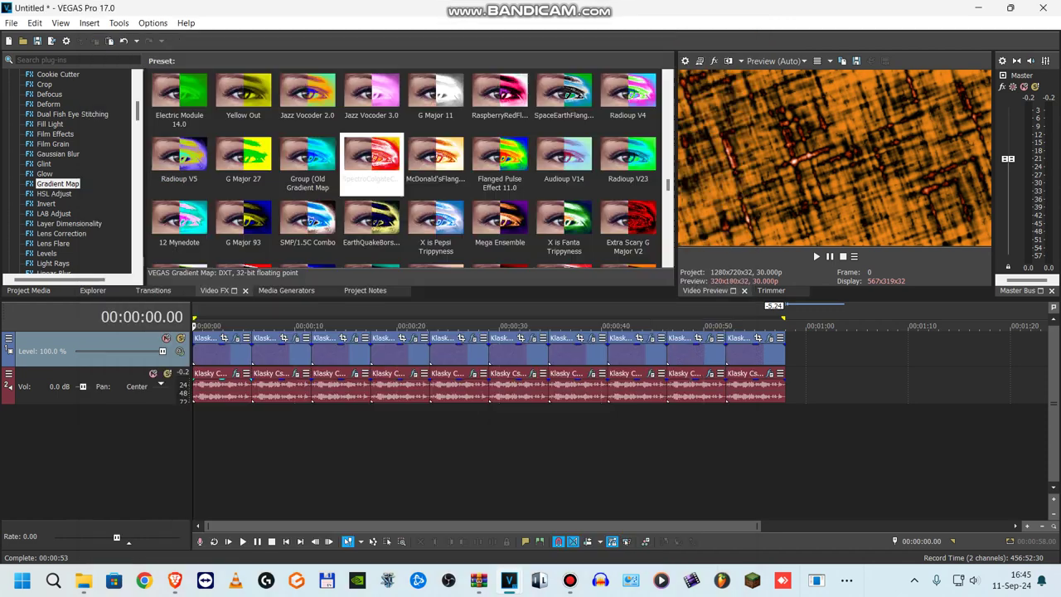
Review the second video clip's Starburst settings and the colour of each of its Gradient Map control points
left_click(258, 353)
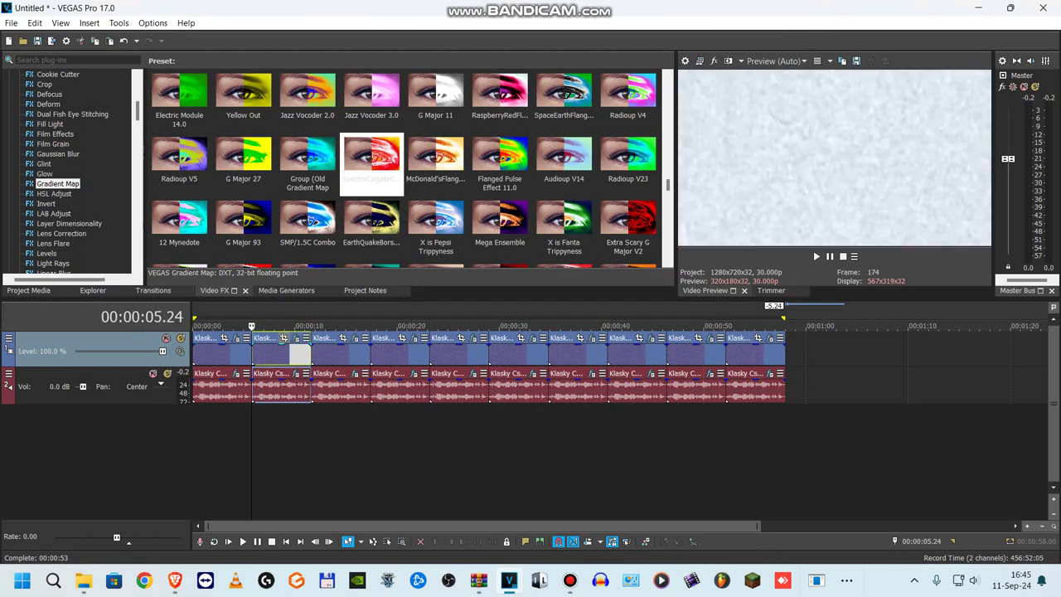
left_click(296, 338)
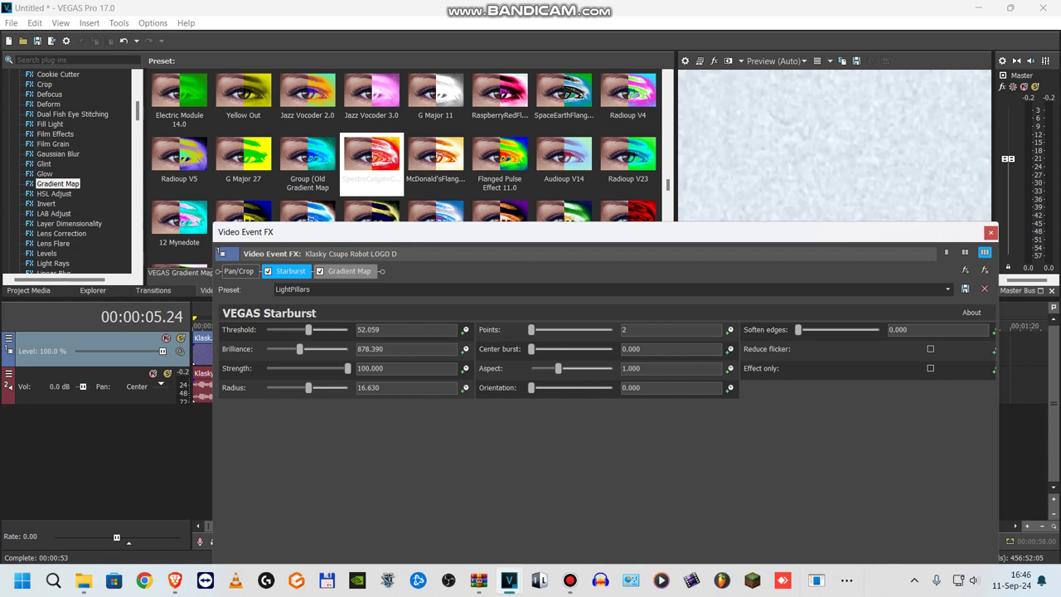
left_click(349, 272)
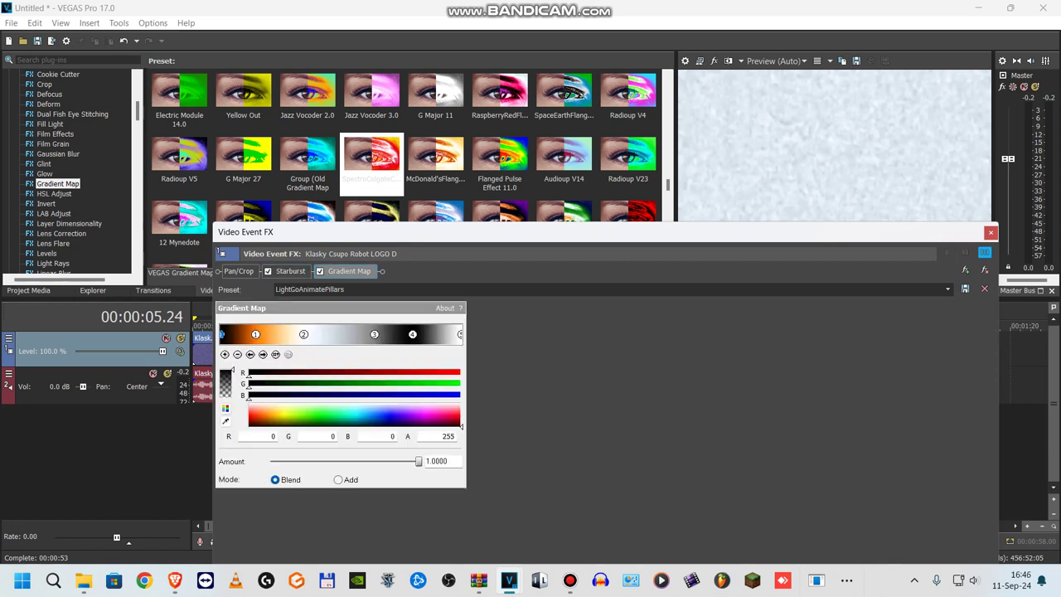
left_click(262, 354)
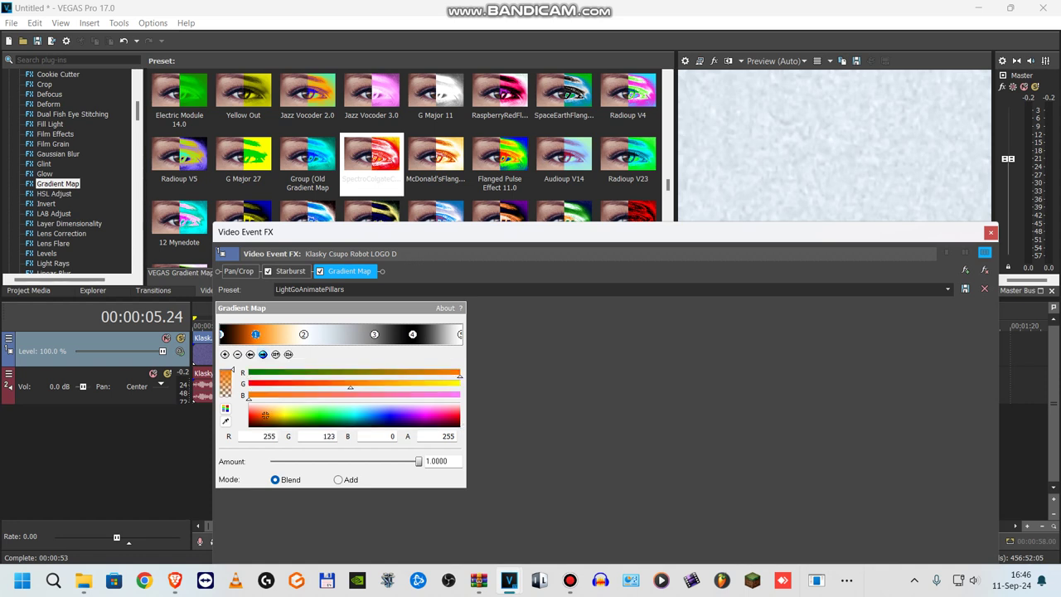
left_click(263, 354)
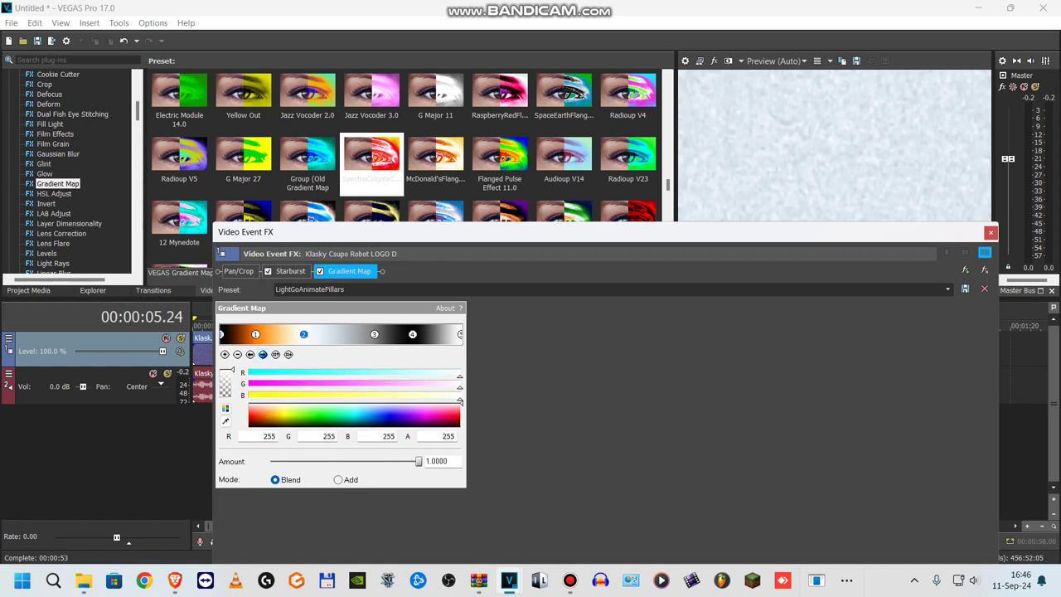
left_click(263, 354)
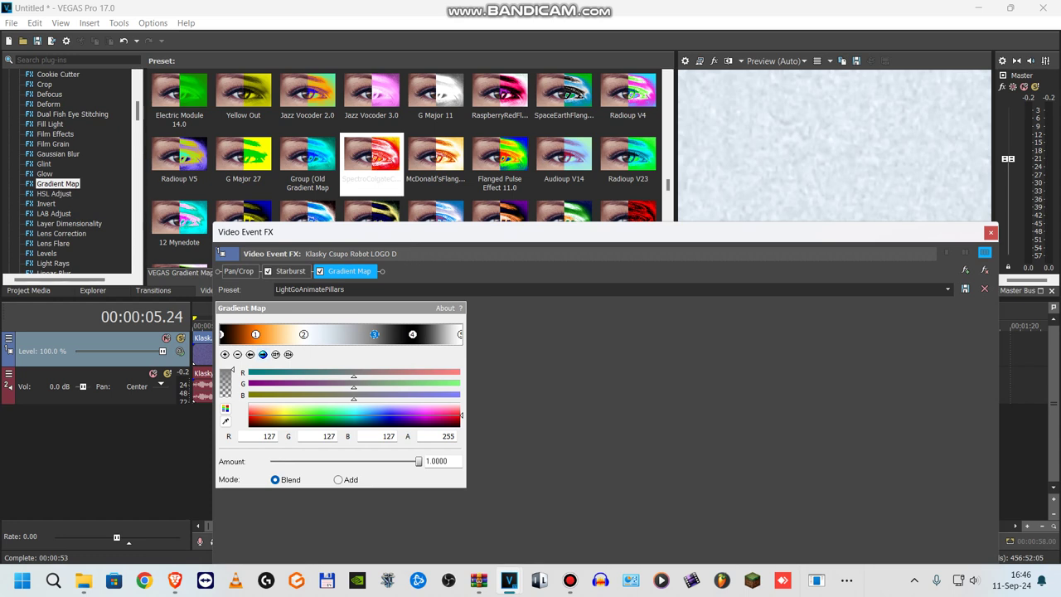
left_click(262, 354)
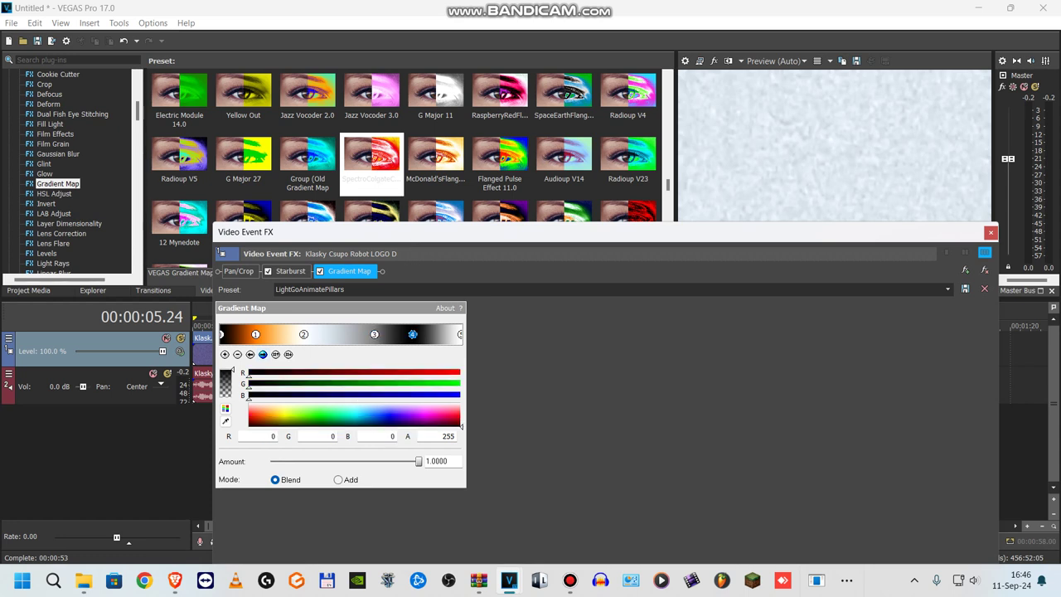
left_click(263, 354)
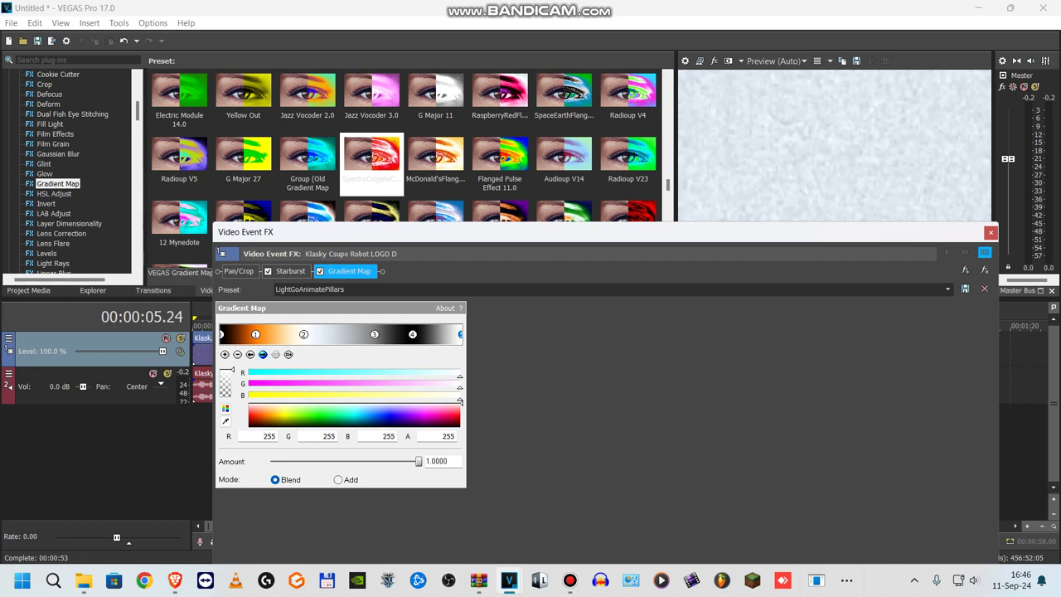
left_click(989, 232)
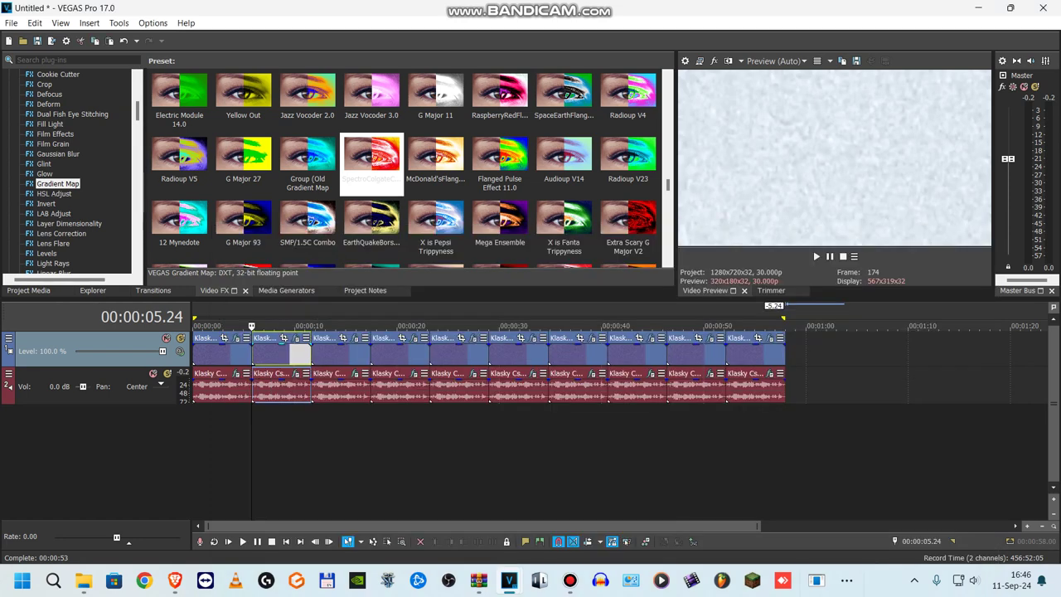
Inspect the SPECTROR and Vocodex audio effect settings on the second audio clip
left_click(296, 373)
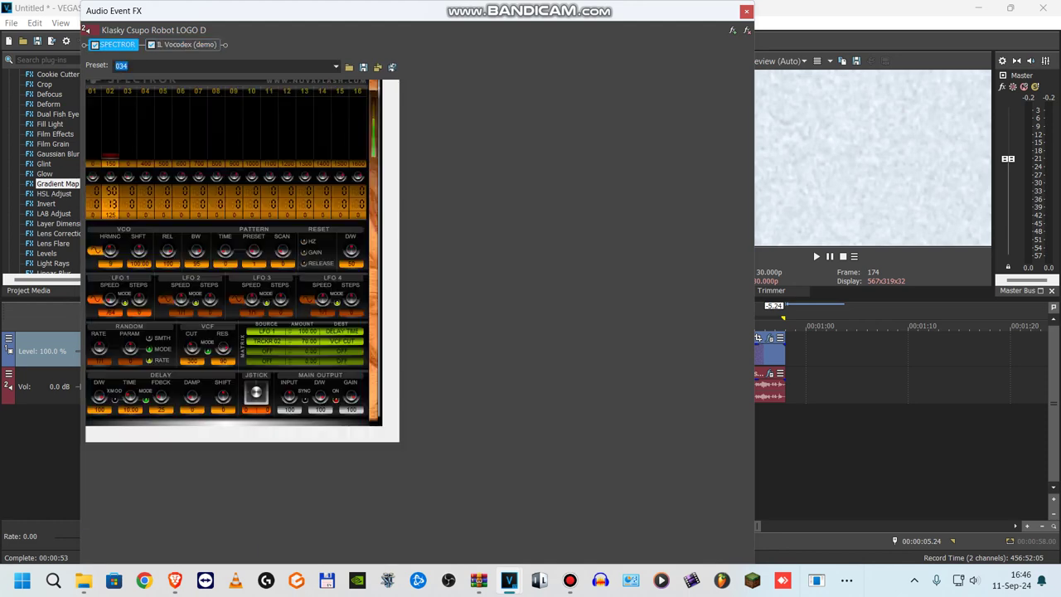
left_click(186, 45)
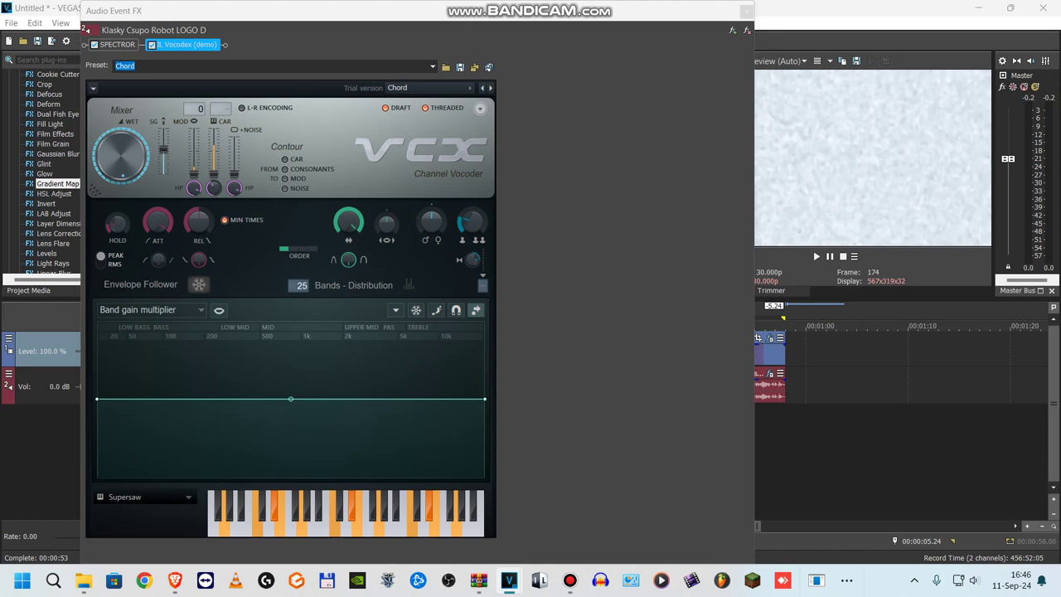
left_click(746, 11)
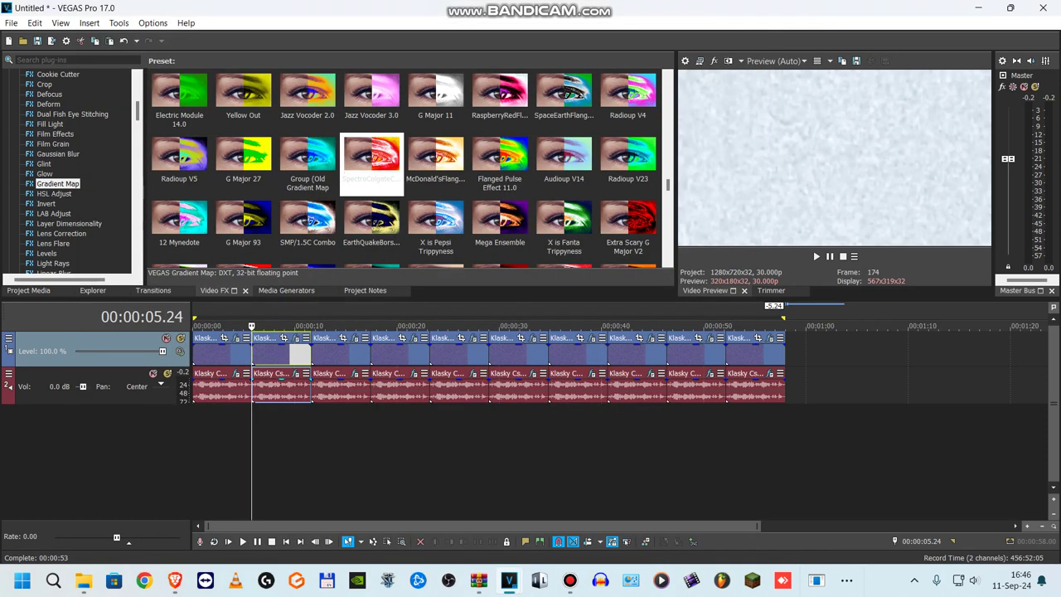
Examine the settings of both Rolling Waves effects and the Rays effect on the third video clip
left_click(354, 338)
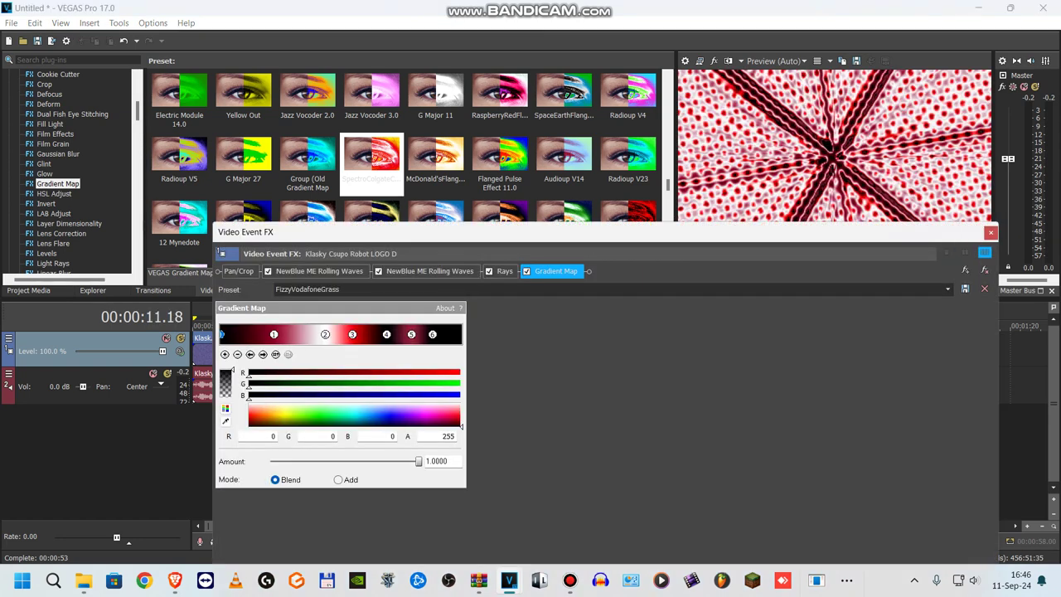
left_click(319, 271)
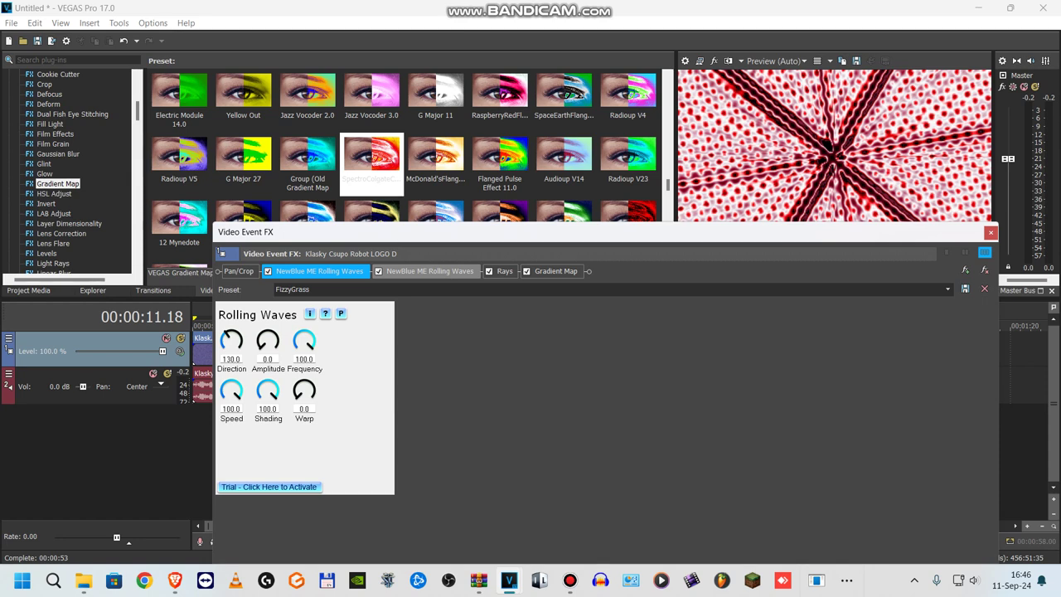
left_click(429, 271)
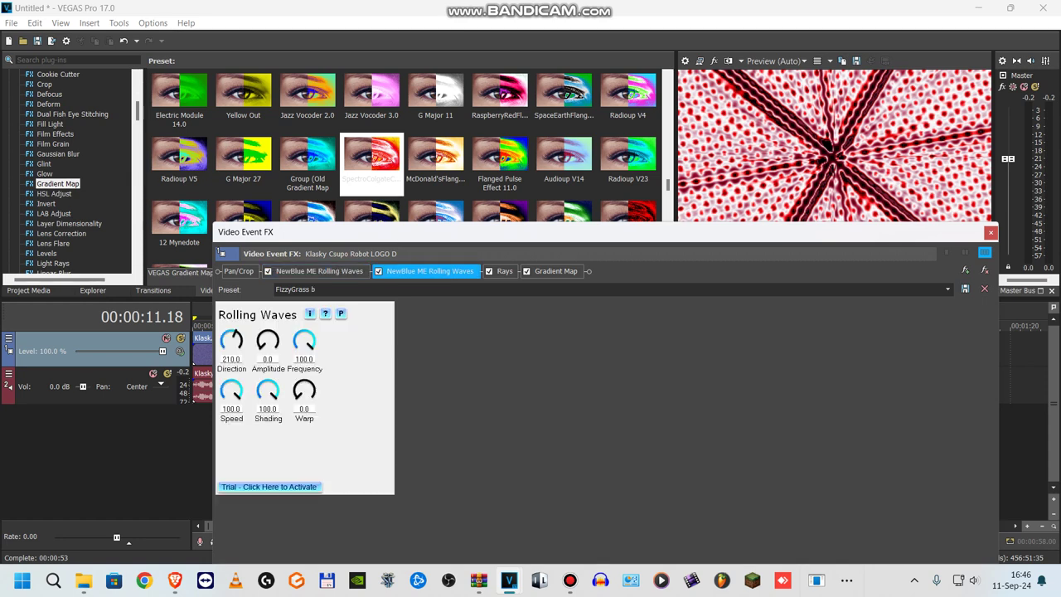
left_click(504, 271)
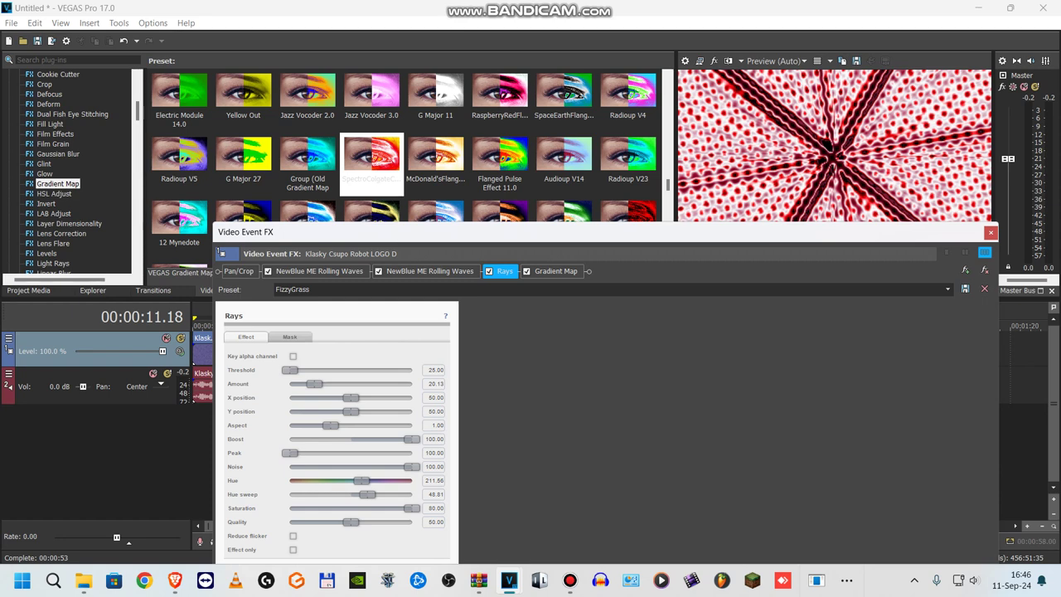
Step through all Gradient Map control points on the third video clip to inspect their colours
left_click(555, 271)
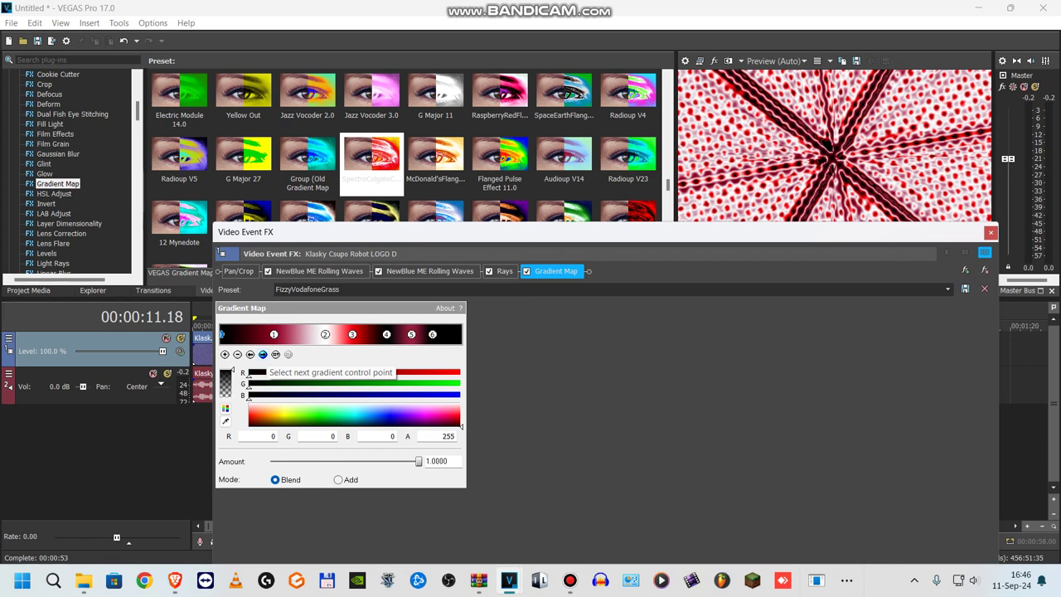
left_click(263, 354)
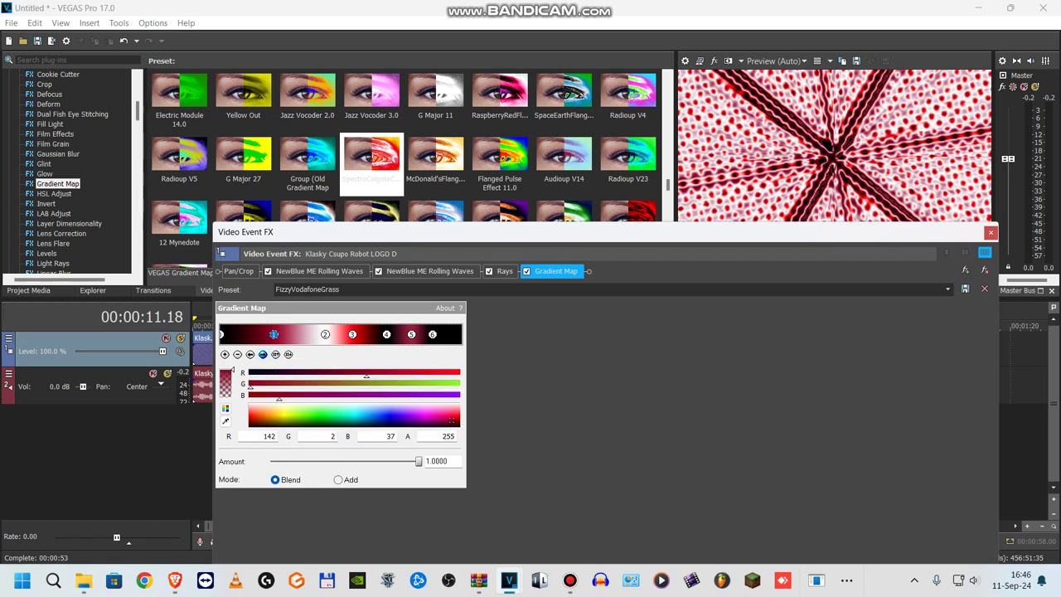
left_click(263, 354)
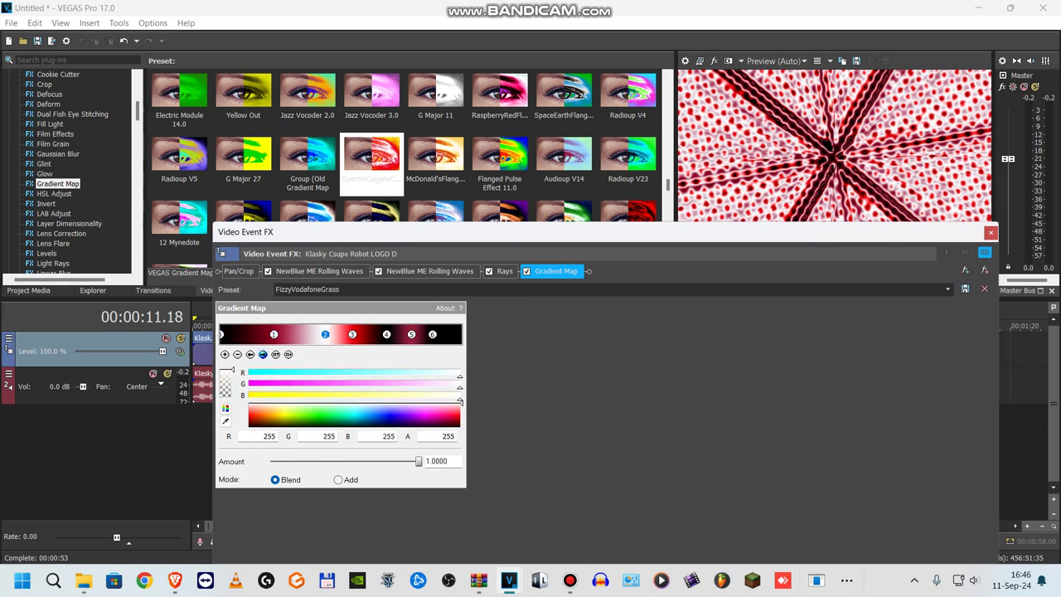
left_click(262, 354)
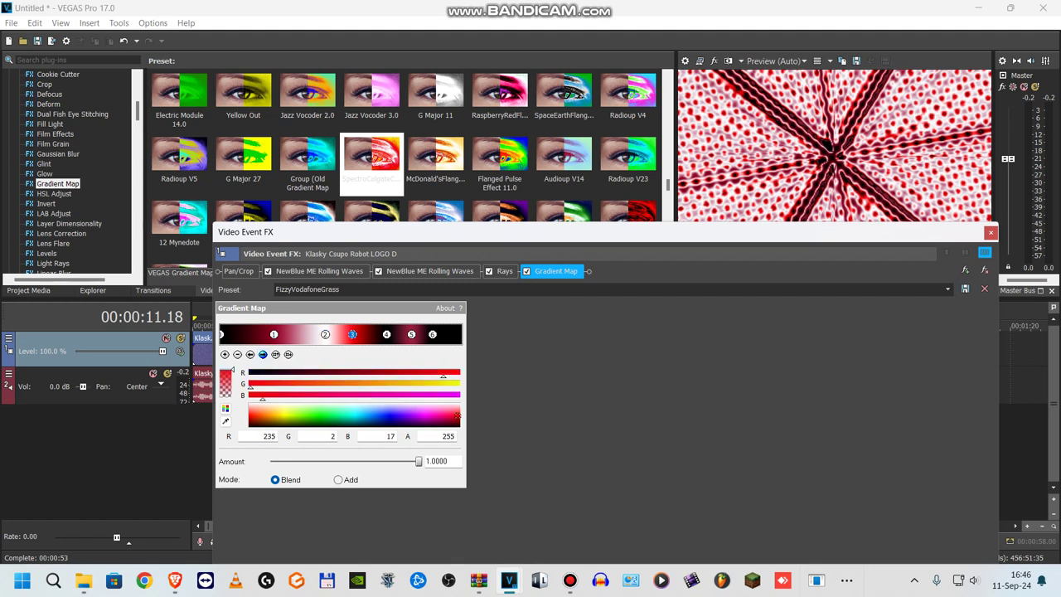
left_click(263, 354)
left_click(263, 354)
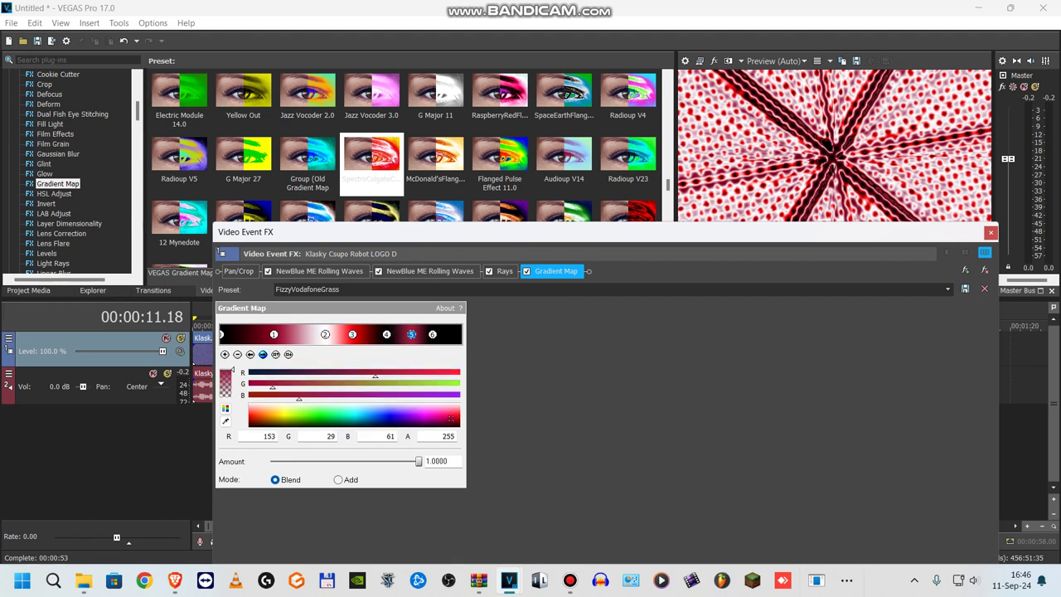
left_click(263, 354)
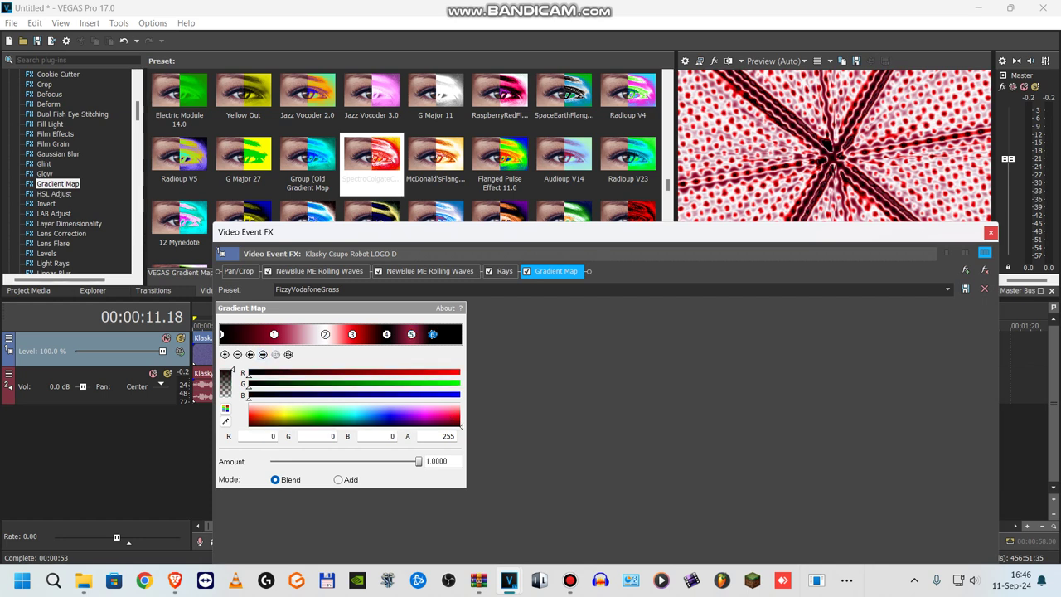
left_click(990, 232)
Inspect the Anemic Naif v1 and Vocodex audio effect settings on the third audio clip
left_click(354, 373)
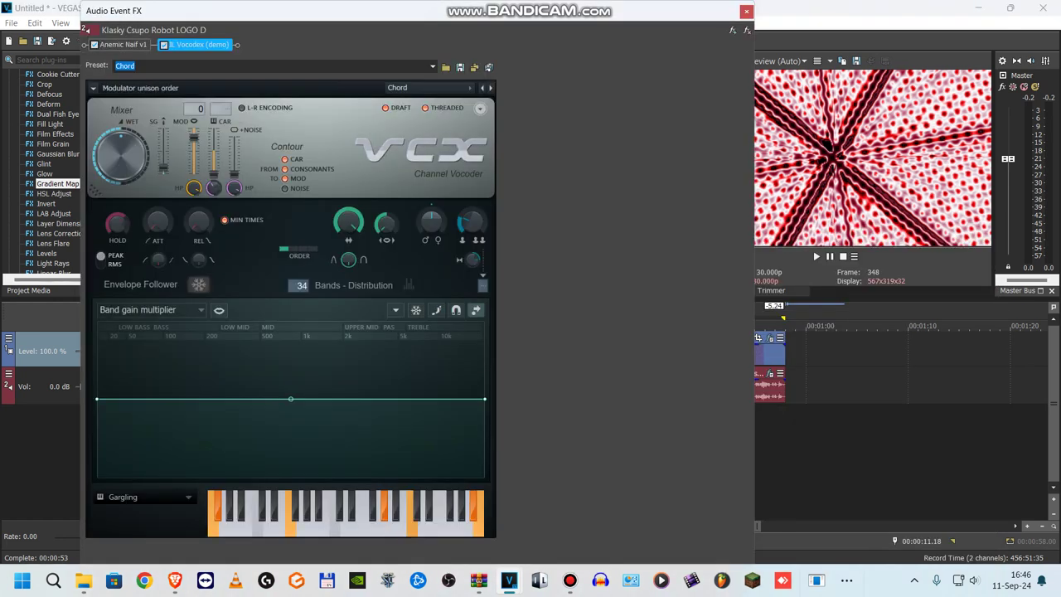
left_click(123, 45)
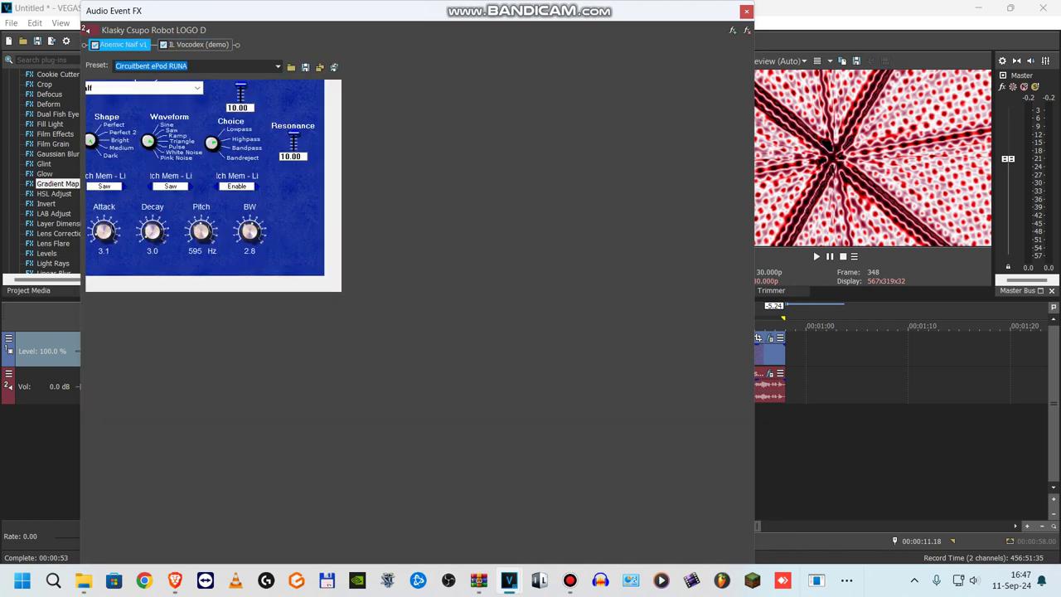
left_click(198, 45)
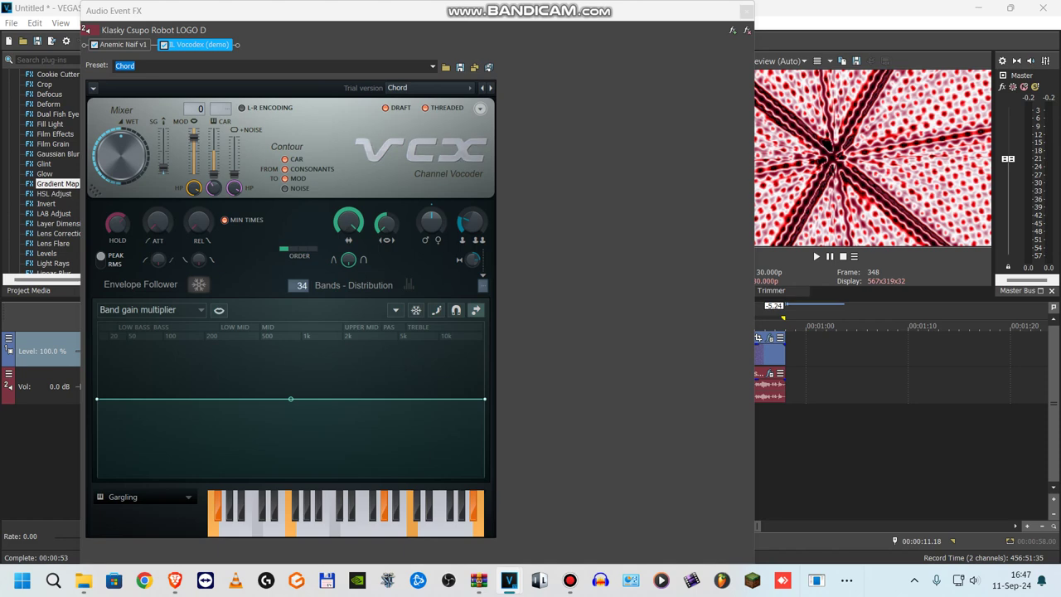
left_click(746, 11)
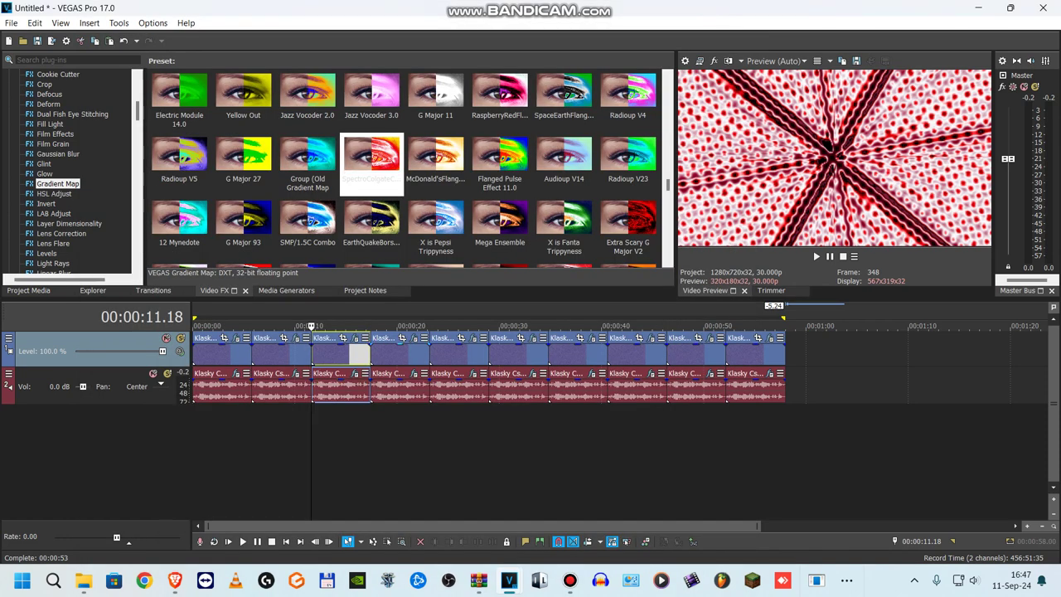
Preview the start of the fourth video clip and examine its Rolling Waves effect settings
left_click(374, 352)
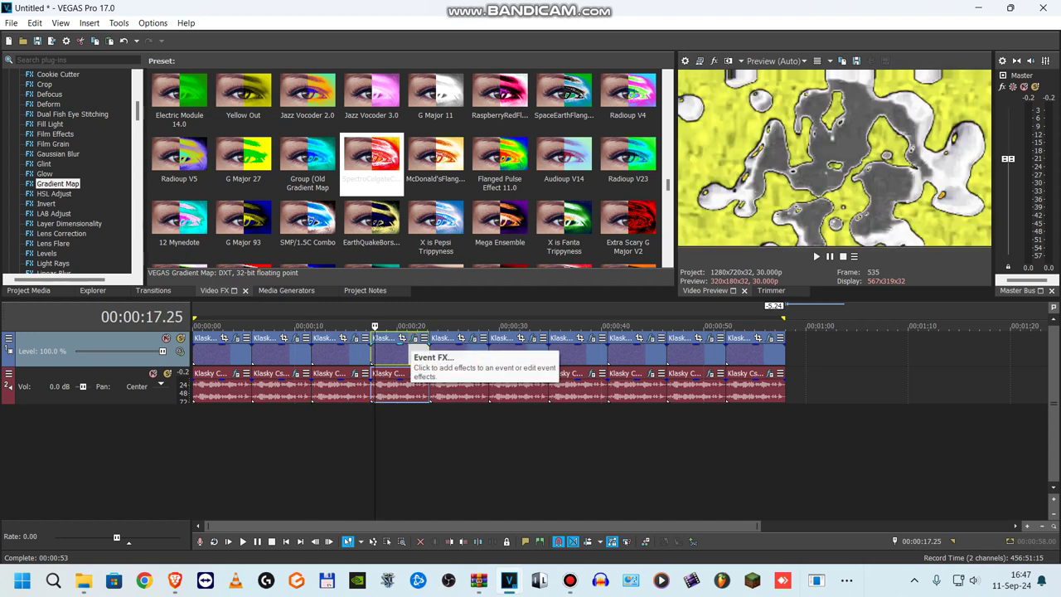
left_click(414, 337)
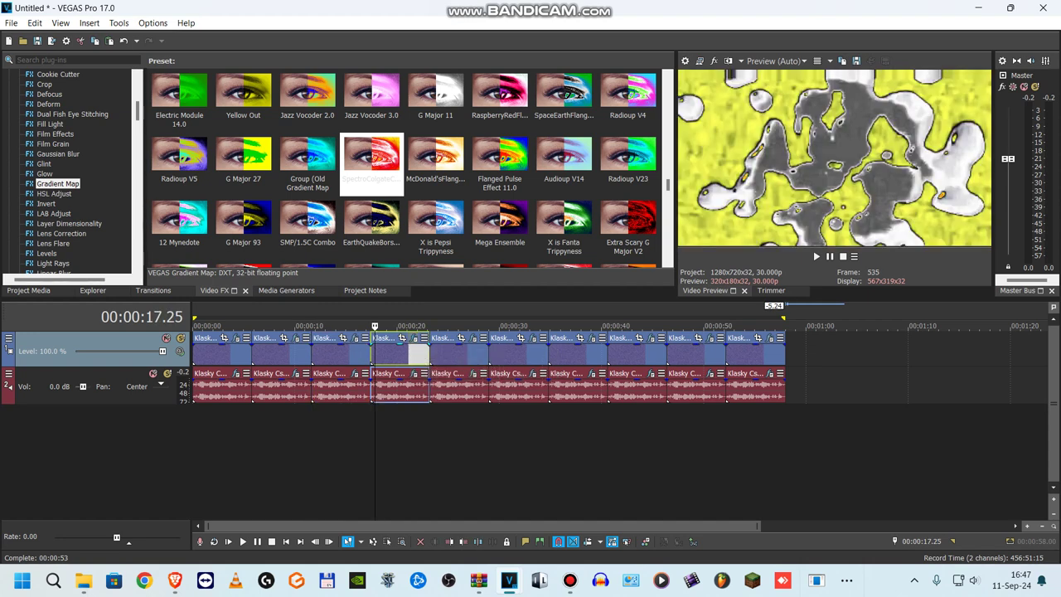
left_click(319, 271)
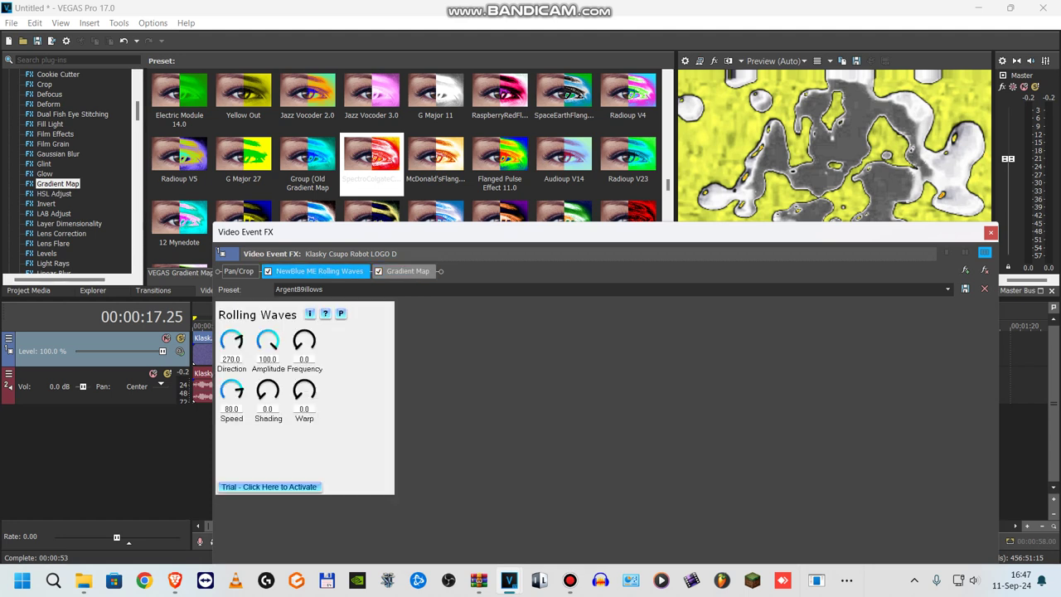
Step through all Gradient Map control points on the fourth video clip to inspect their colours
left_click(407, 271)
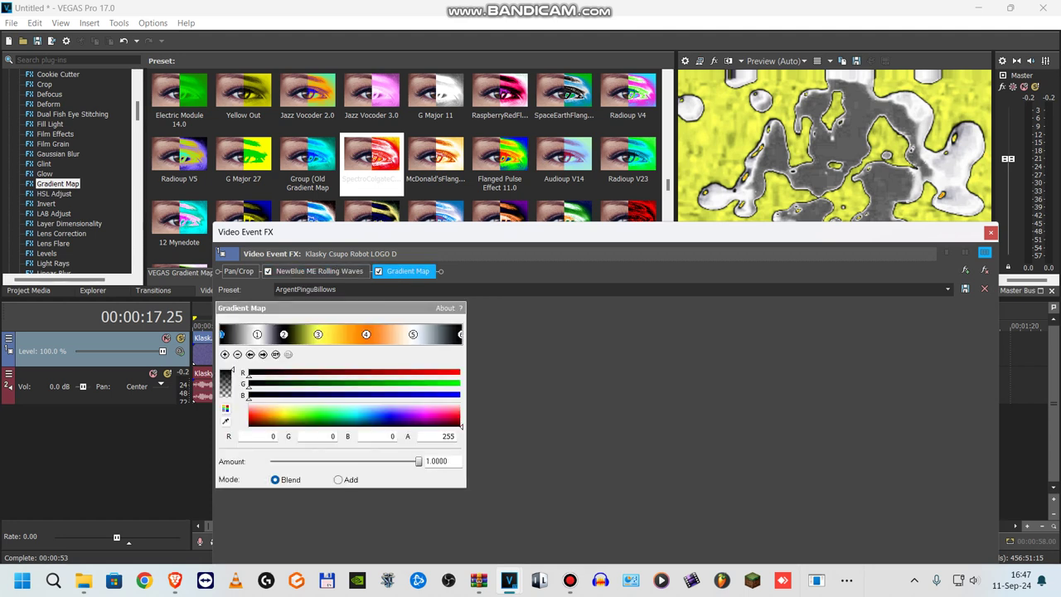
left_click(257, 334)
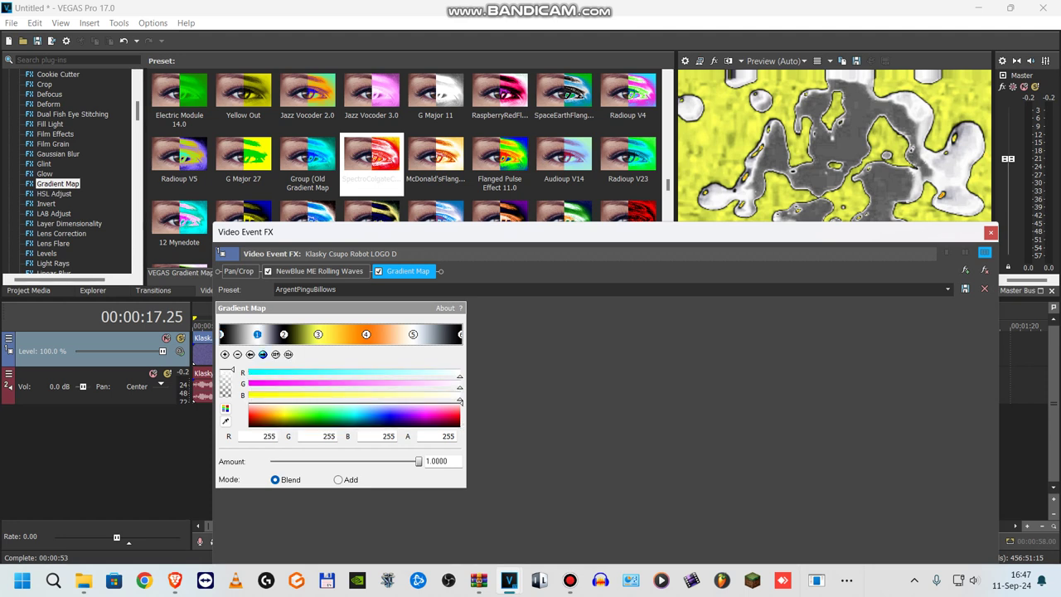
left_click(283, 334)
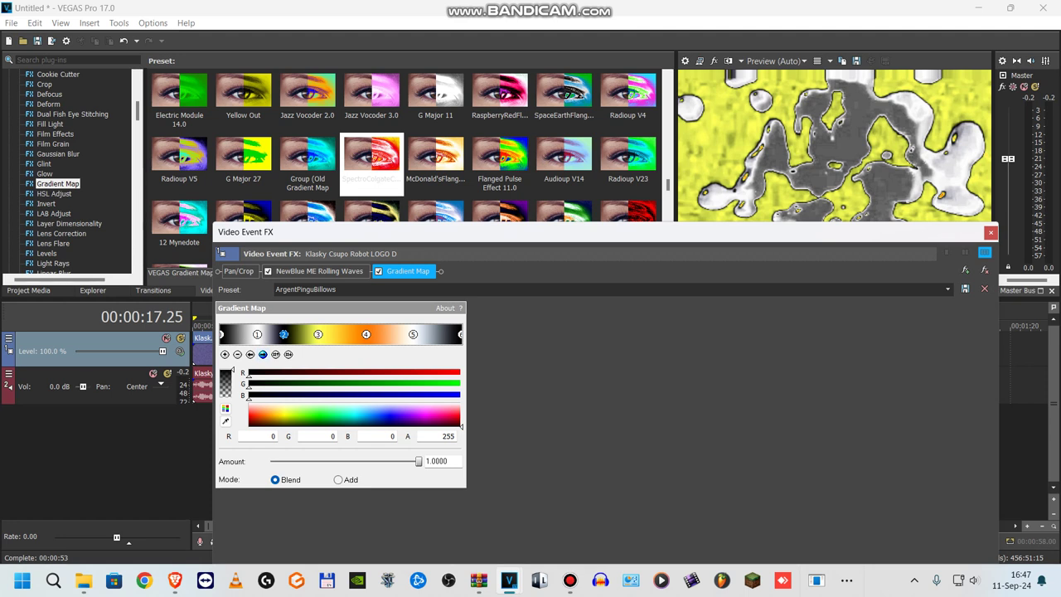
left_click(317, 334)
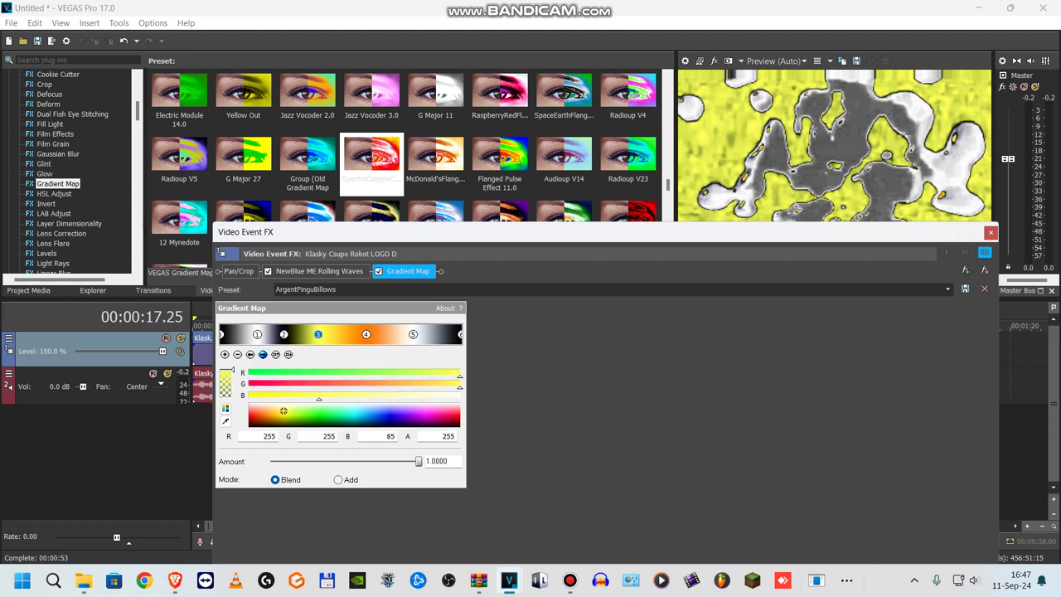
left_click(263, 354)
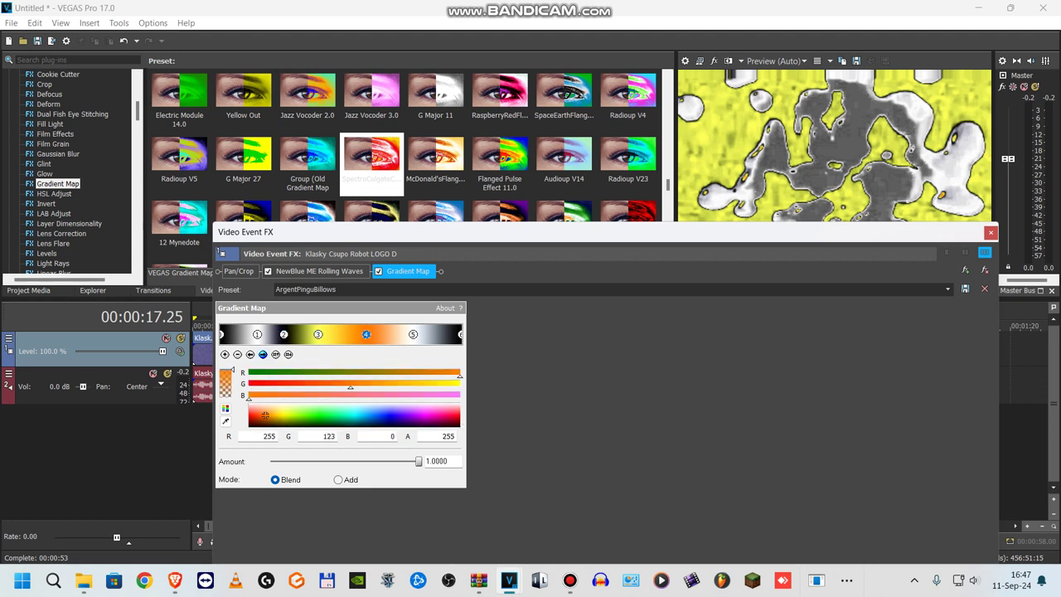
left_click(262, 354)
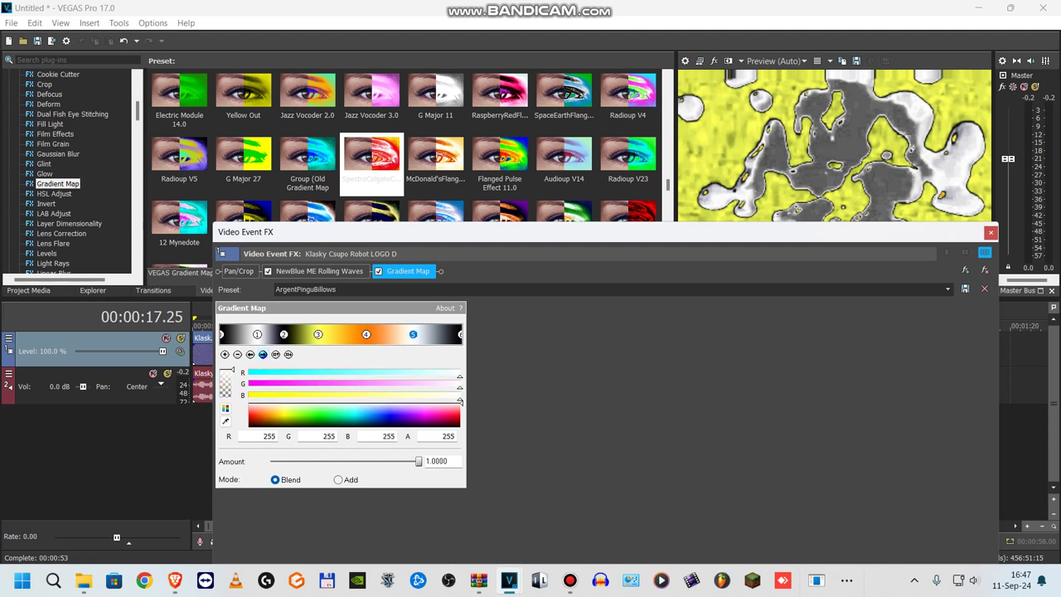
left_click(263, 354)
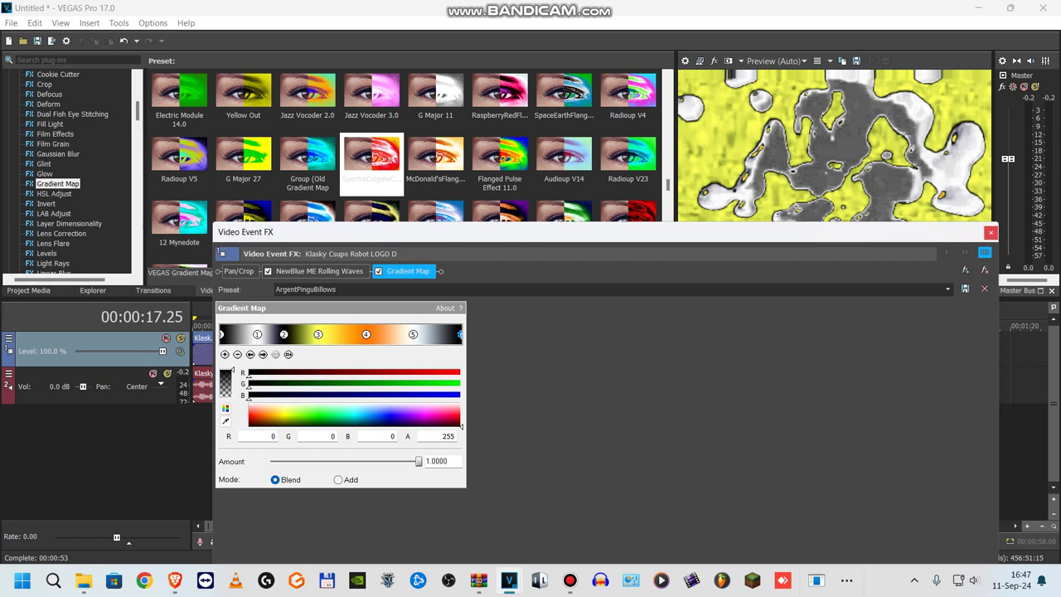
left_click(991, 233)
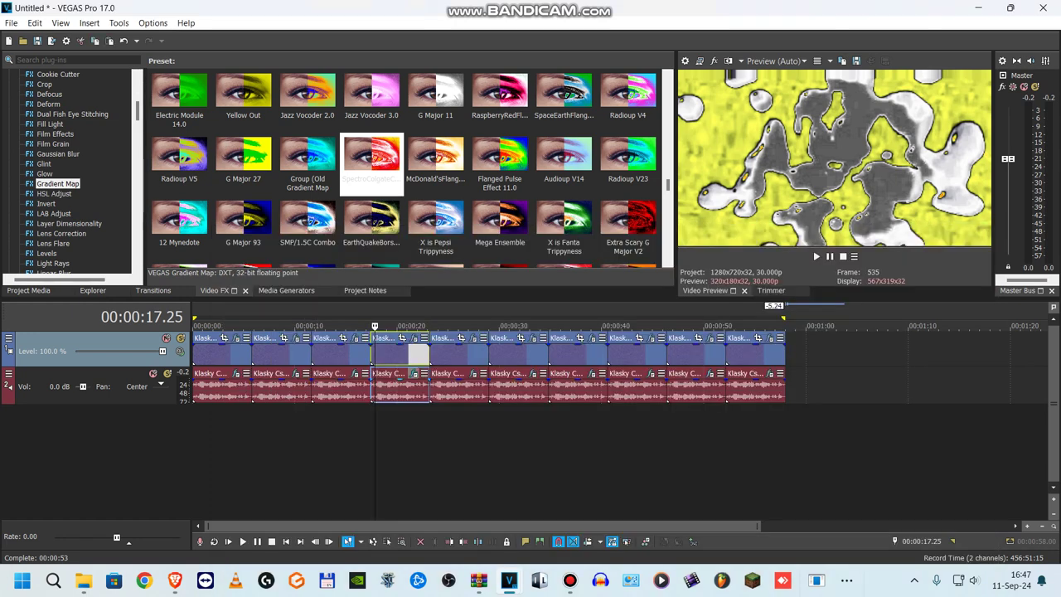
Inspect the IO/Phaser, NorthPole and Vocodex audio effect settings on the fourth audio clip
left_click(414, 374)
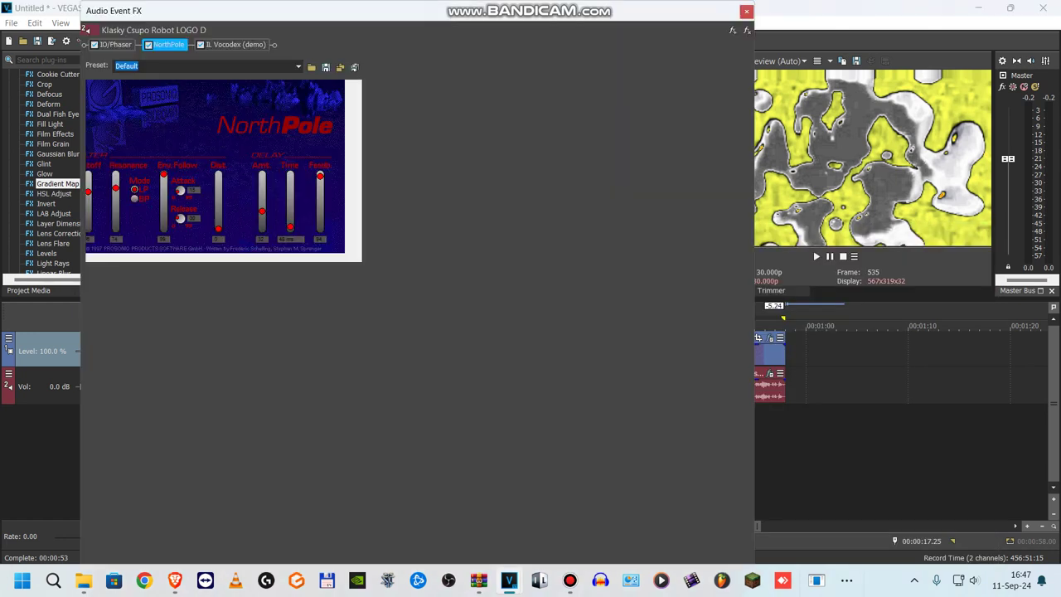
left_click(116, 45)
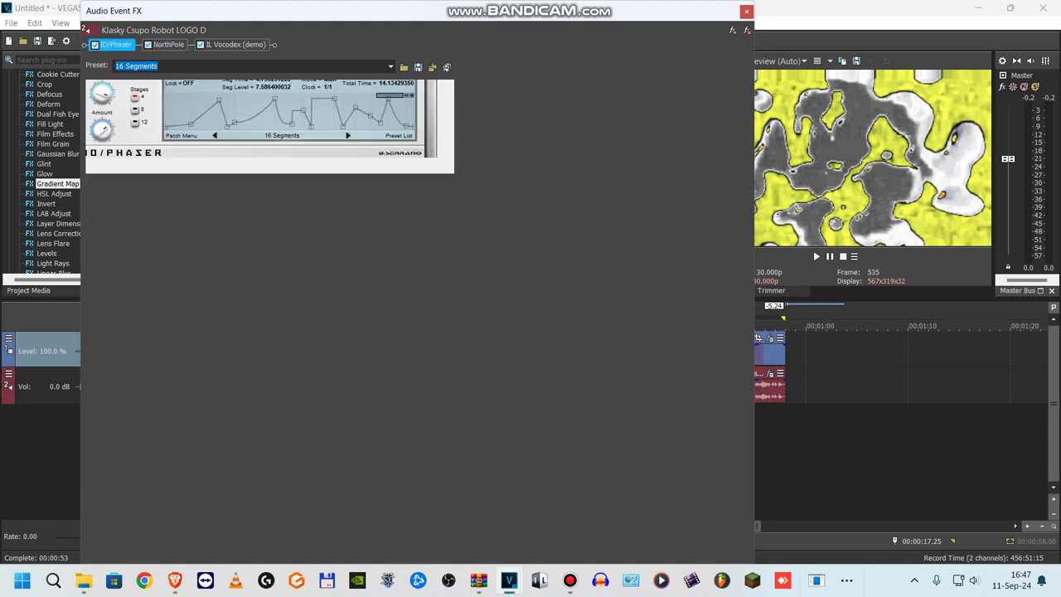
left_click(168, 45)
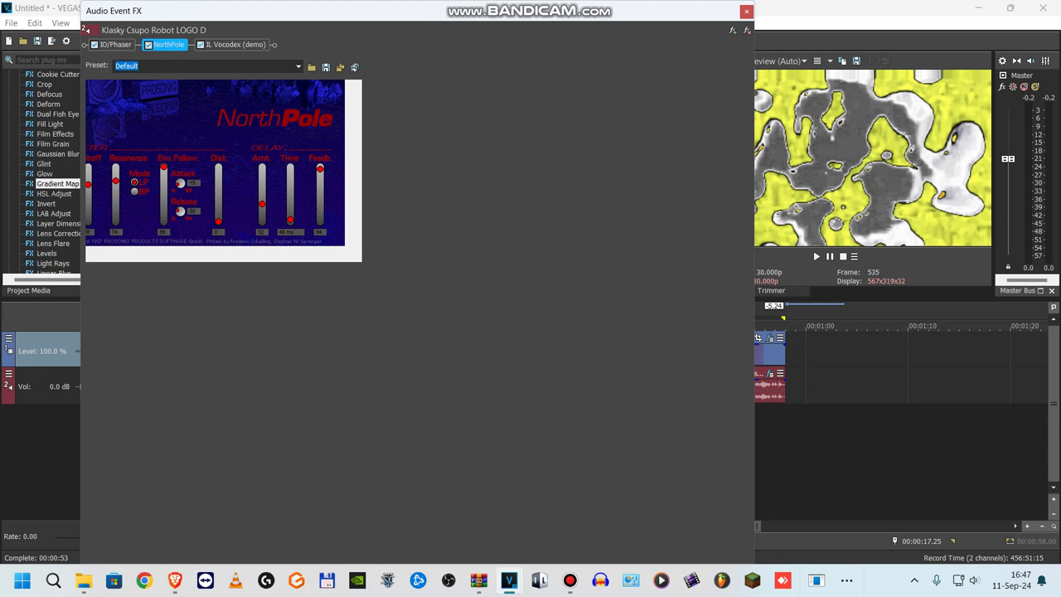
left_click(235, 45)
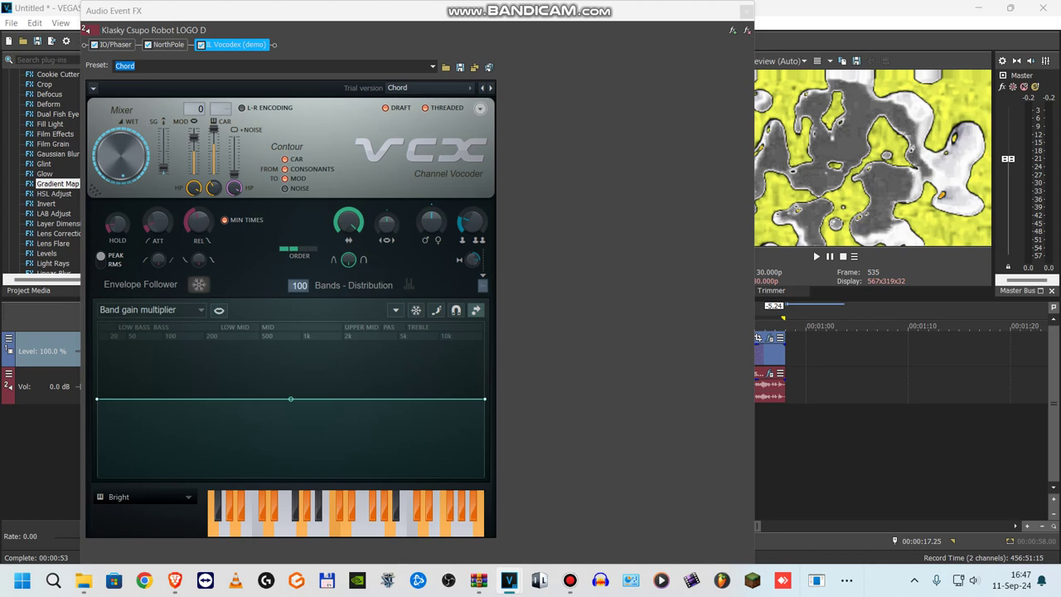
left_click(747, 10)
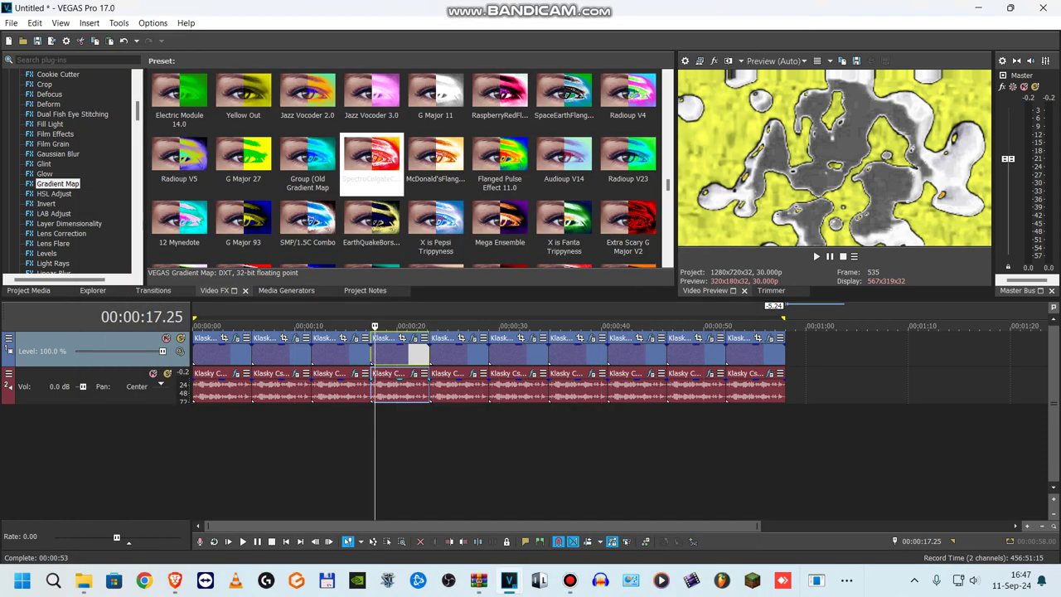
Preview the start of the fifth video clip and examine its first Gradient Map and Light Rays effect settings
left_click(430, 355)
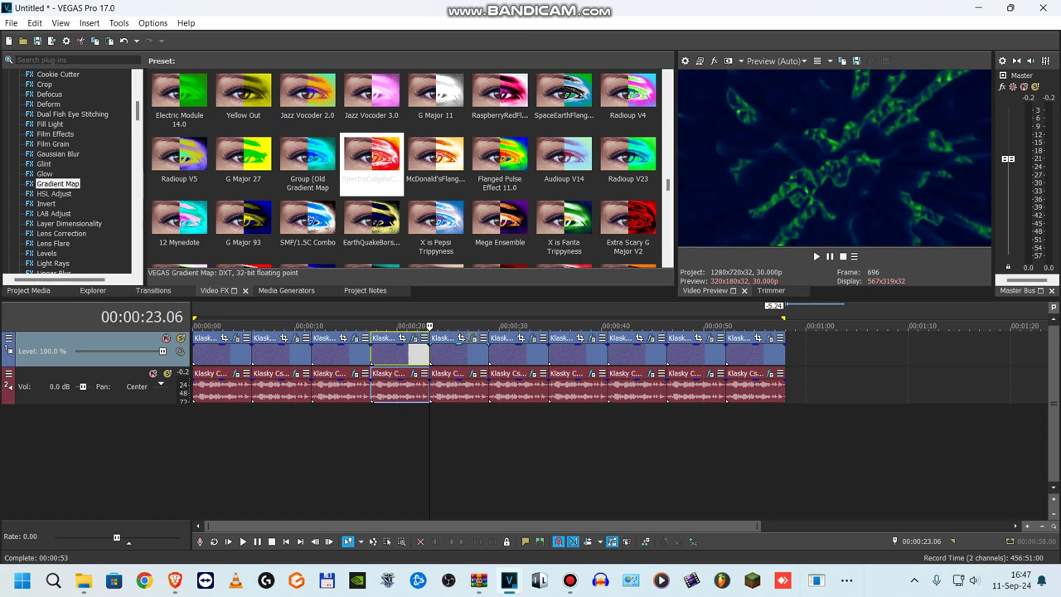
left_click(474, 338)
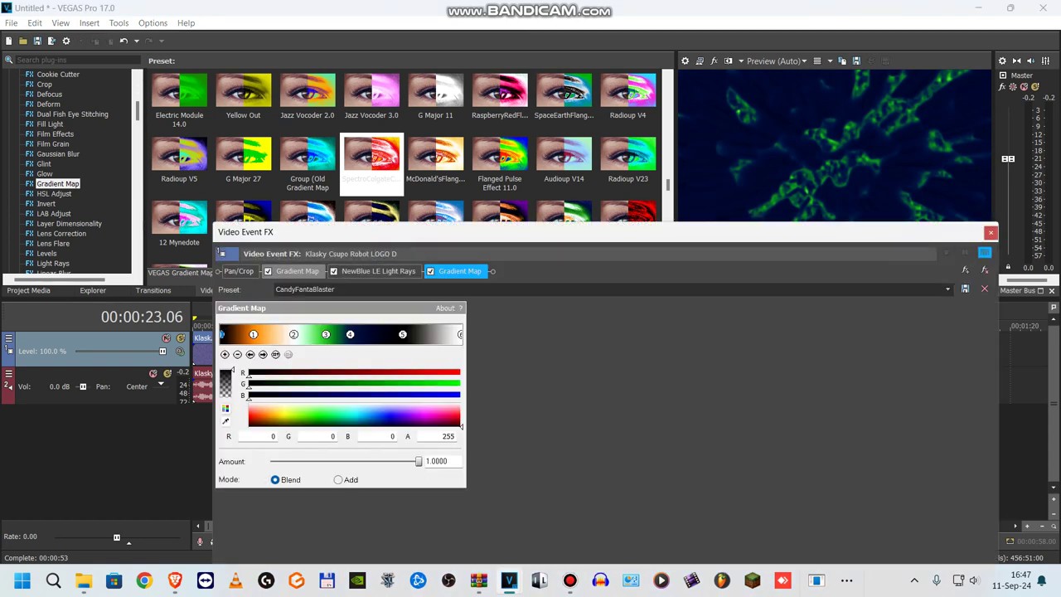
left_click(296, 272)
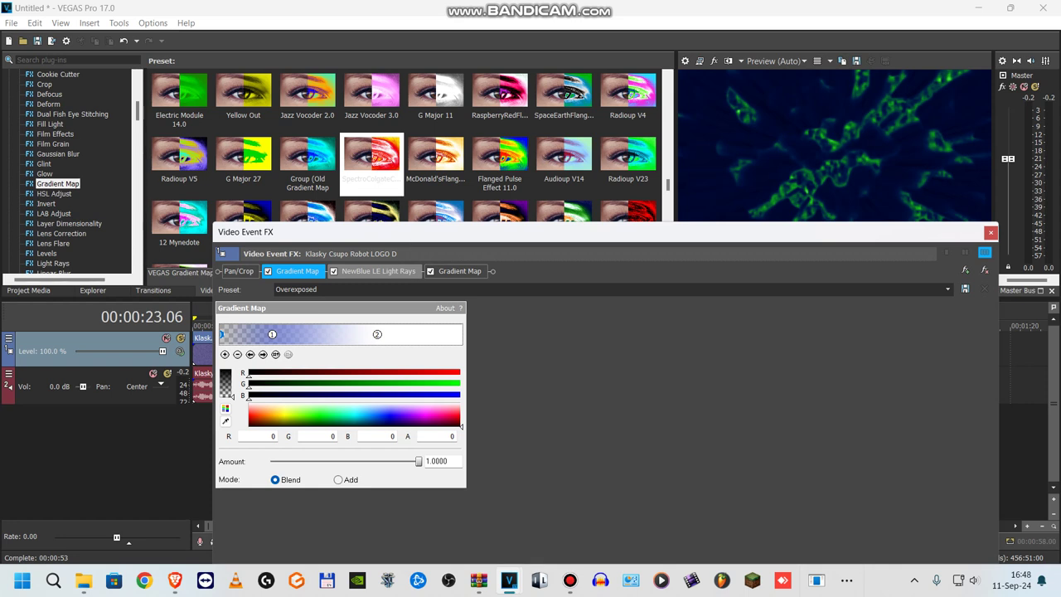
left_click(378, 271)
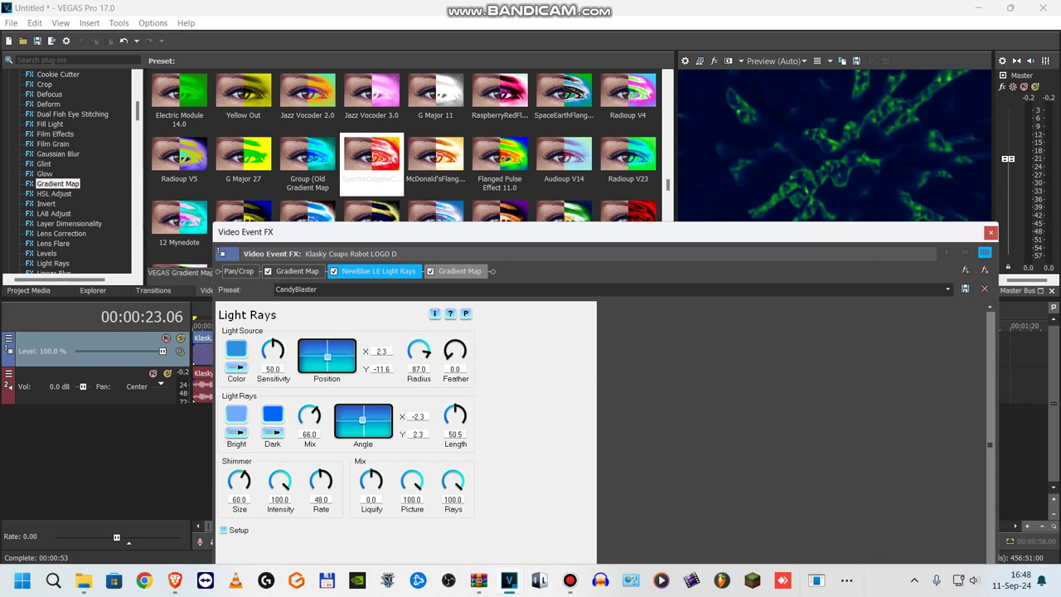
Review the colour of each control point in the second Gradient Map effect on the fifth video clip
left_click(459, 271)
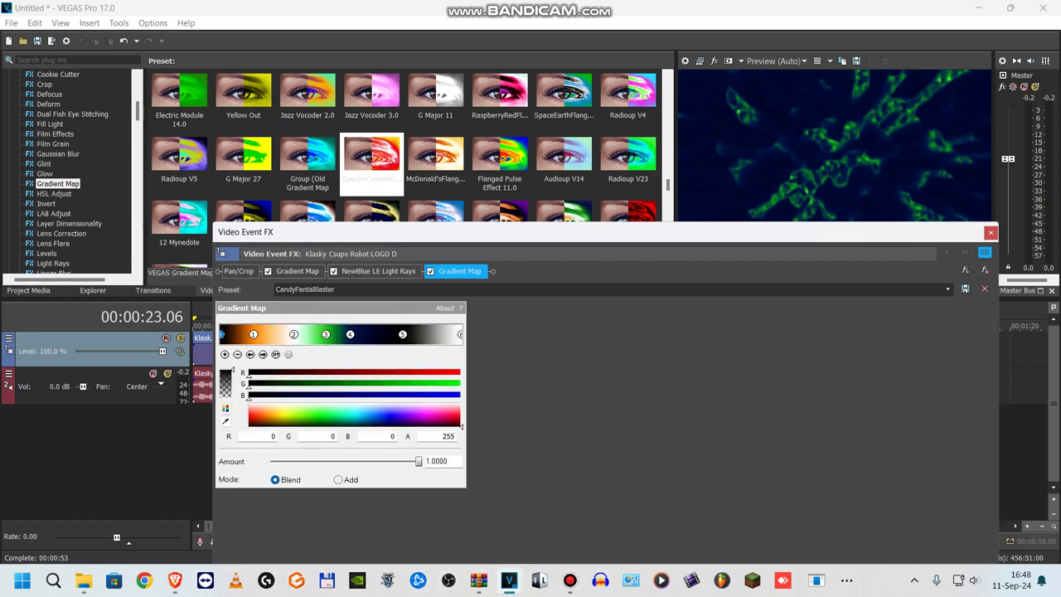
left_click(263, 355)
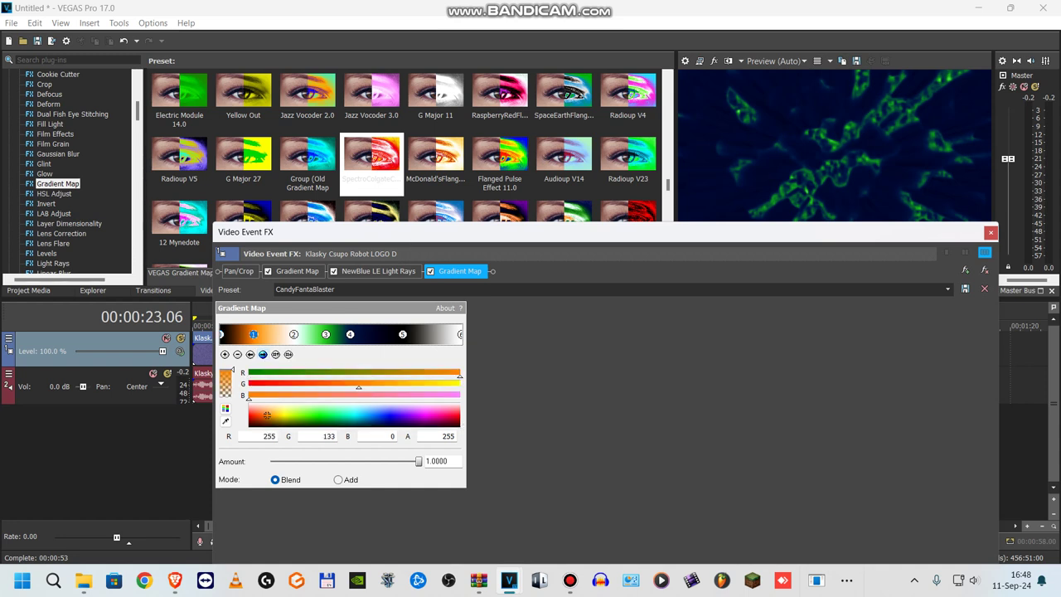
left_click(263, 355)
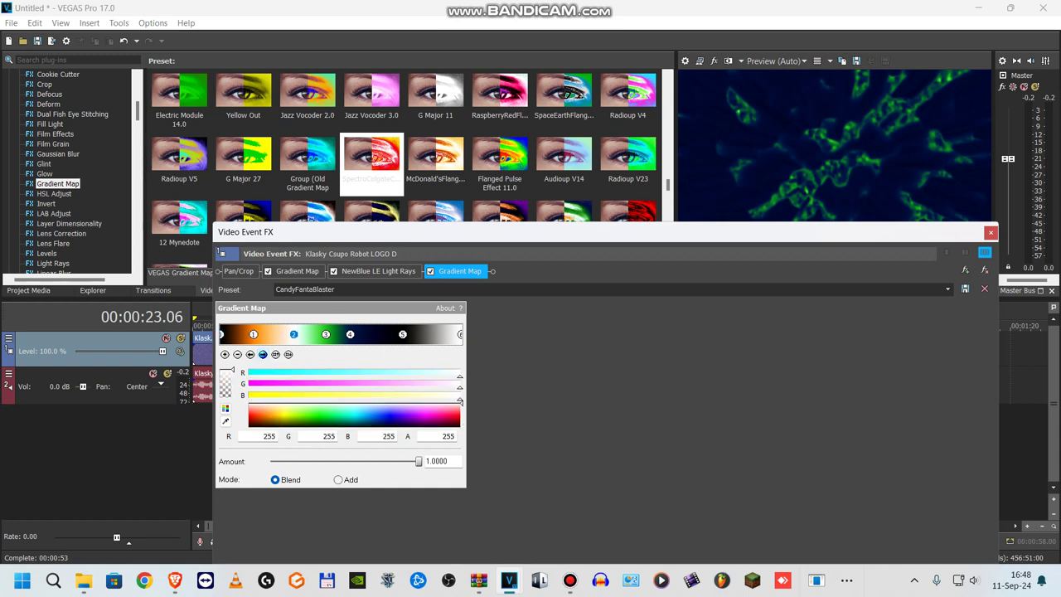
left_click(326, 334)
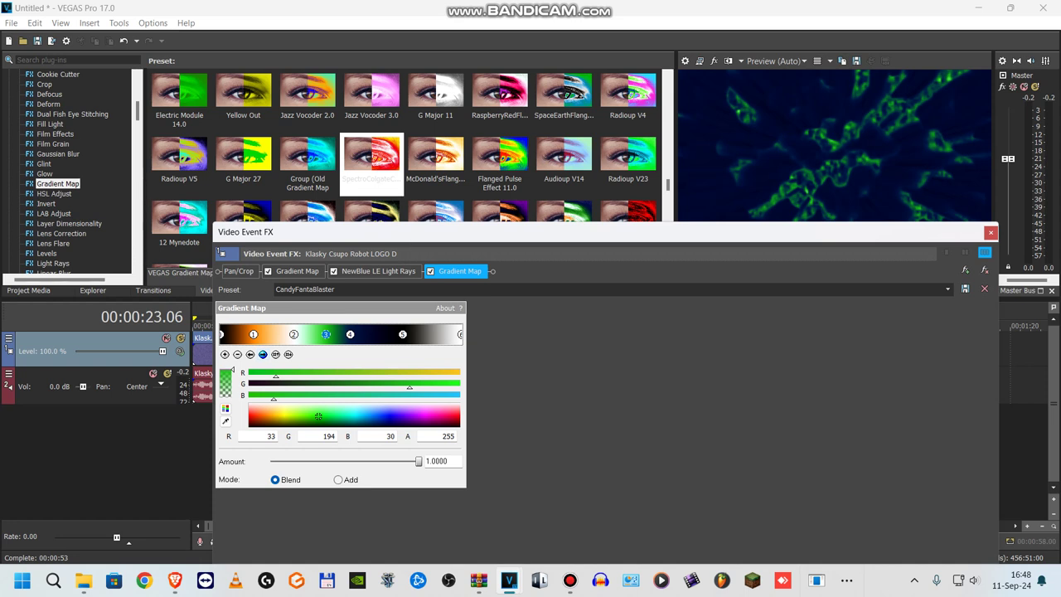
left_click(350, 334)
left_click(402, 334)
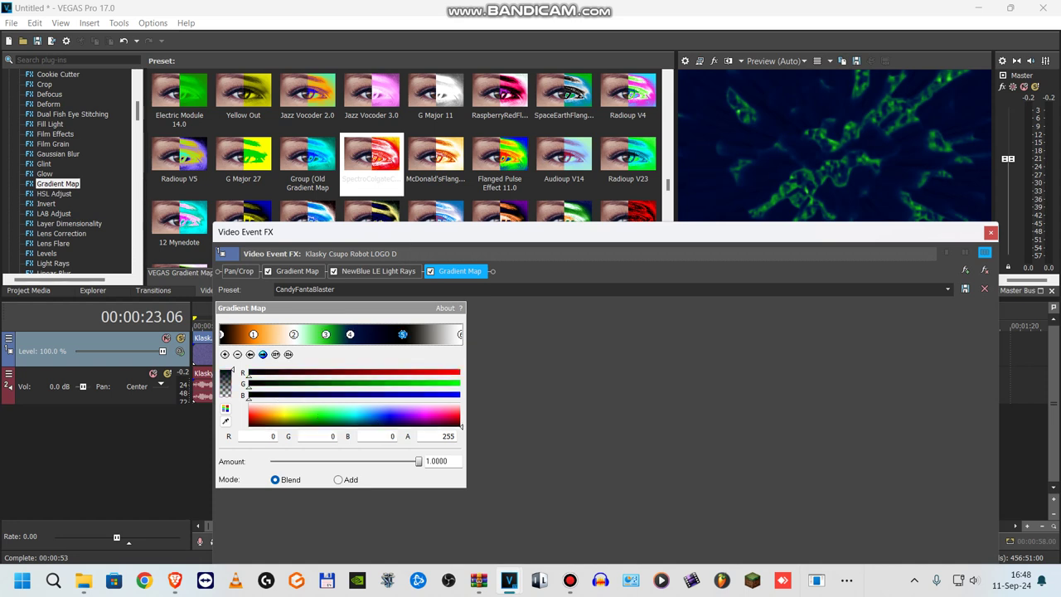
left_click(461, 334)
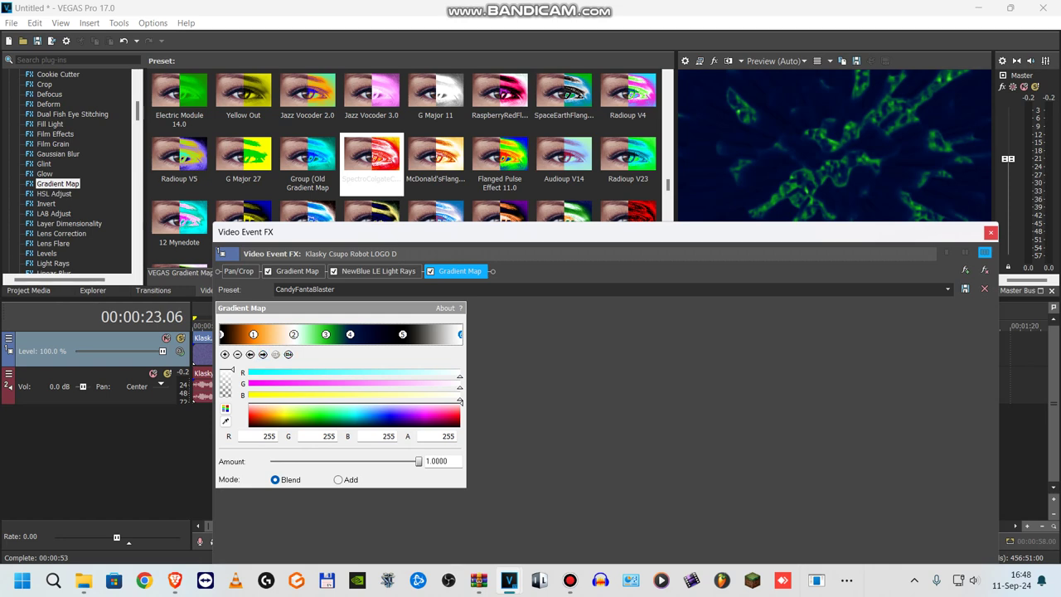
left_click(991, 232)
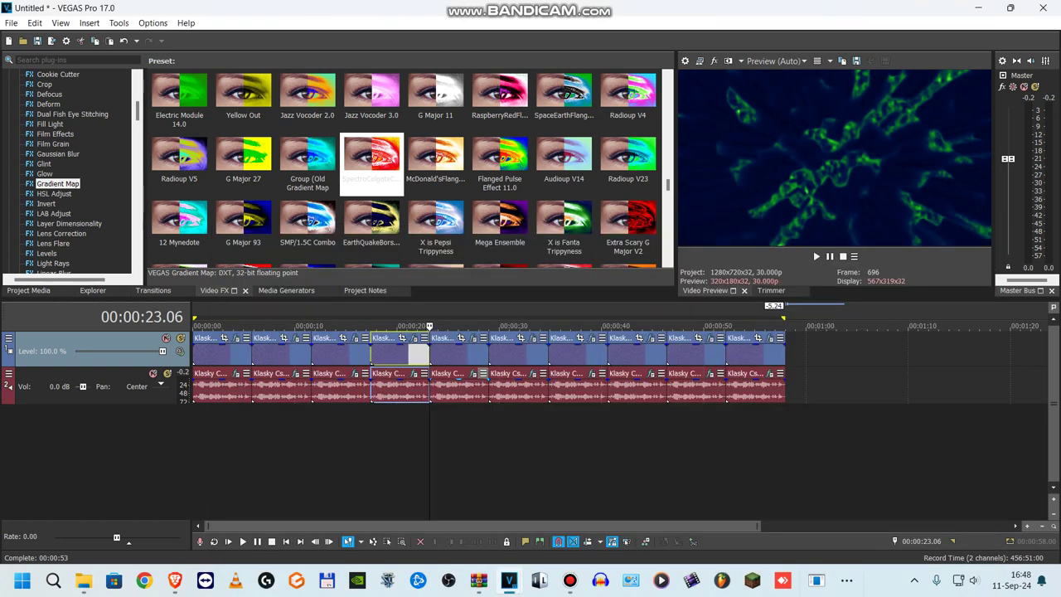
Inspect the CandyBox and Vocodex audio effect settings on the fifth audio clip
left_click(472, 374)
left_click(115, 44)
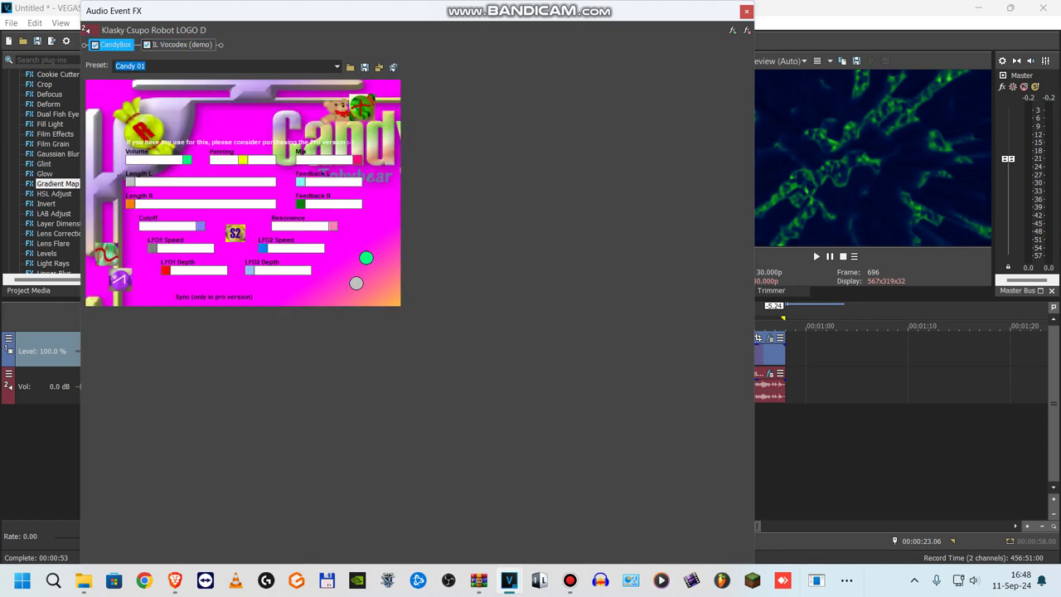
left_click(182, 45)
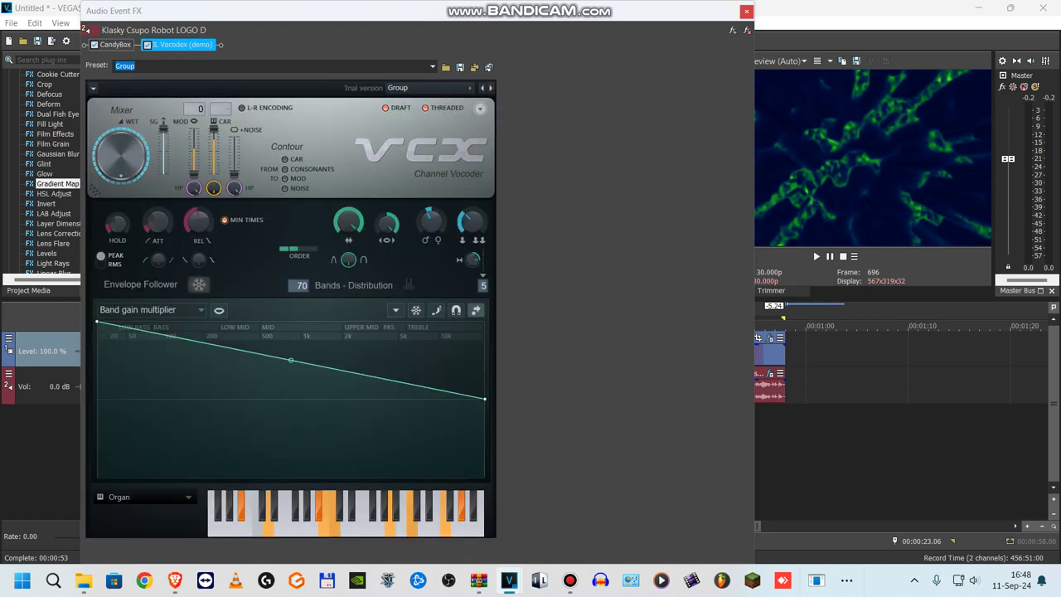
left_click(746, 11)
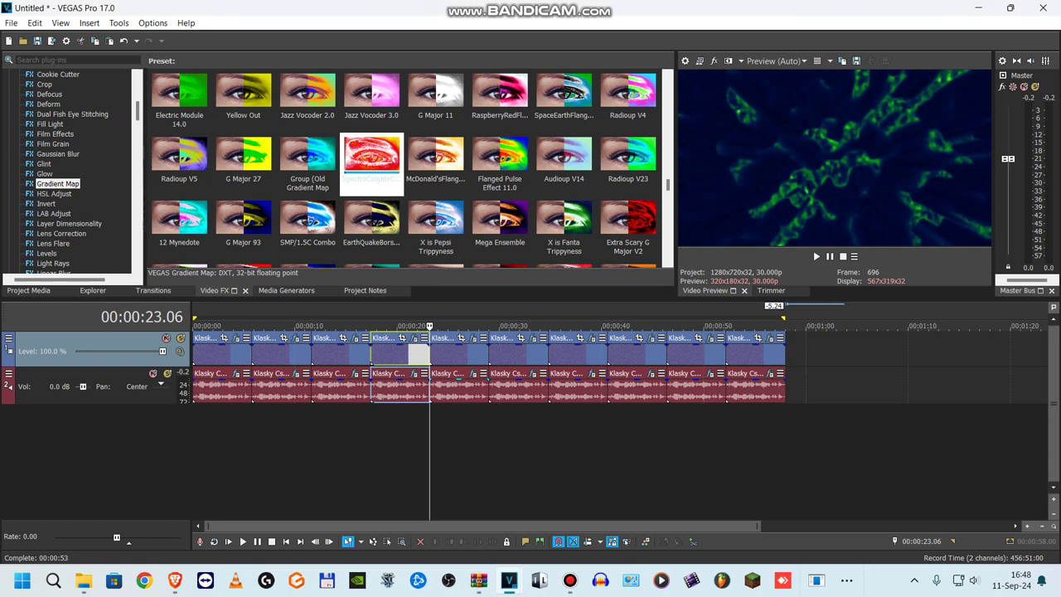
Preview the start of the sixth video clip and inspect its two Wave effects, NewBlue Active Camera and Glow effect settings
left_click(488, 355)
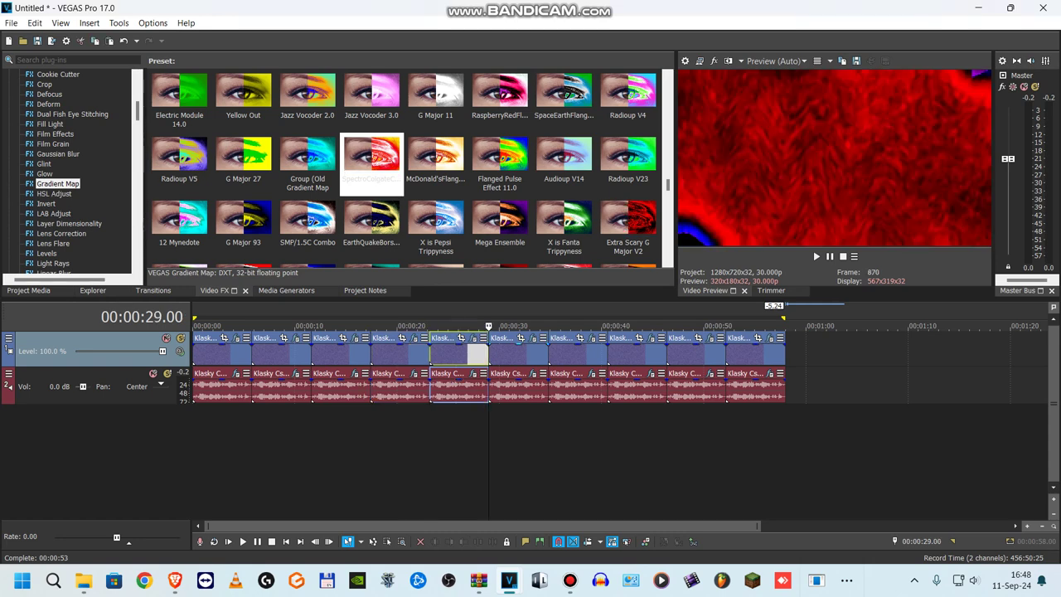
left_click(531, 337)
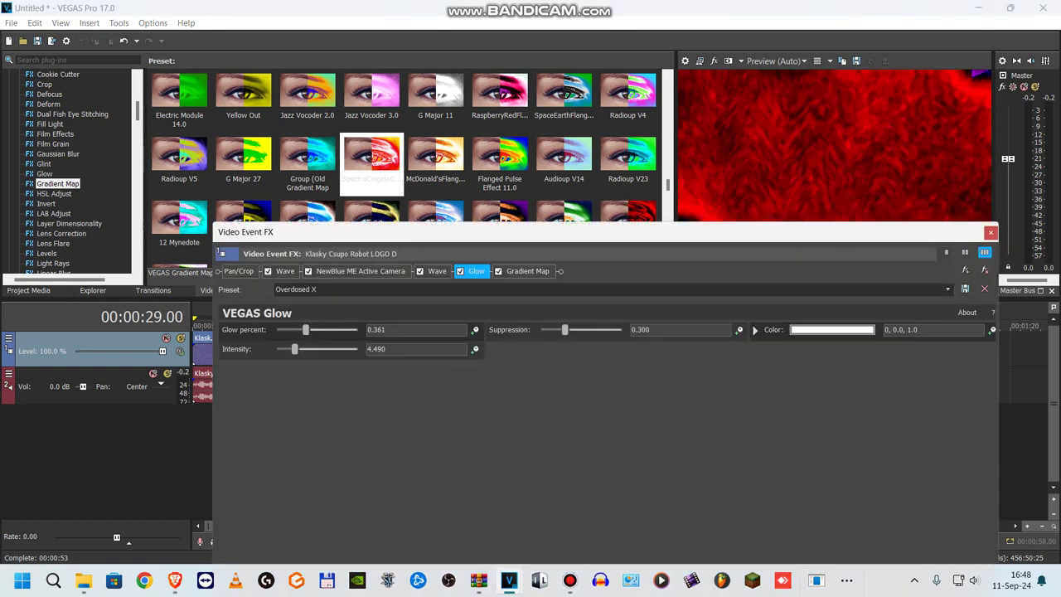
left_click(283, 271)
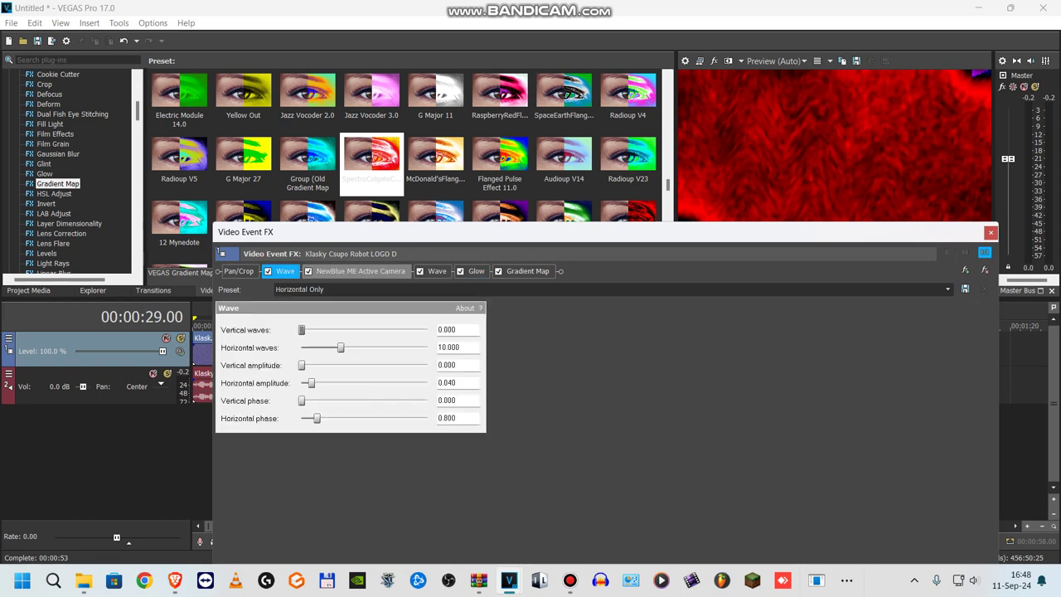
left_click(360, 271)
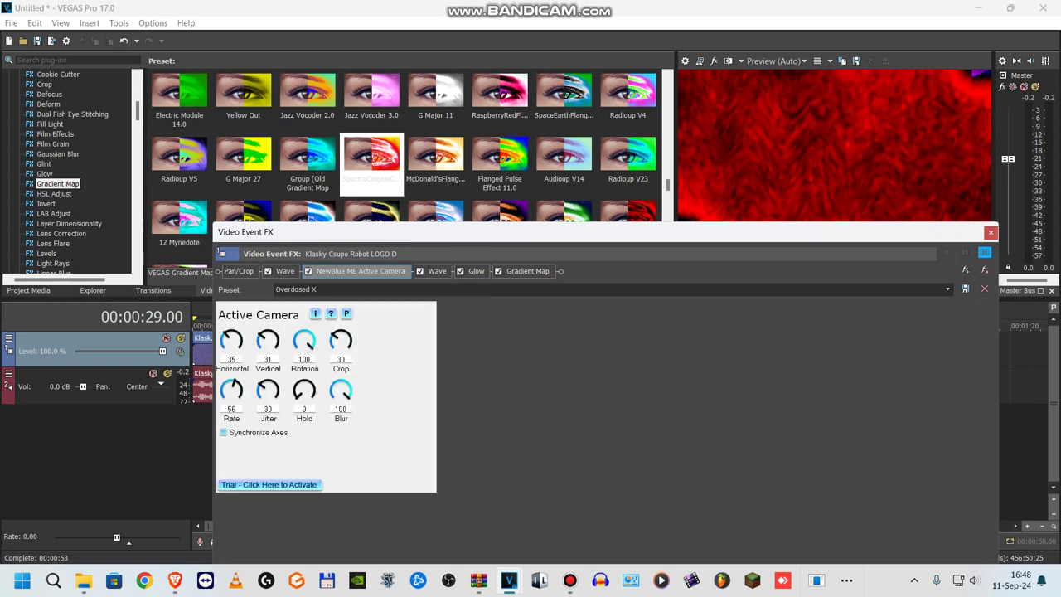
left_click(437, 271)
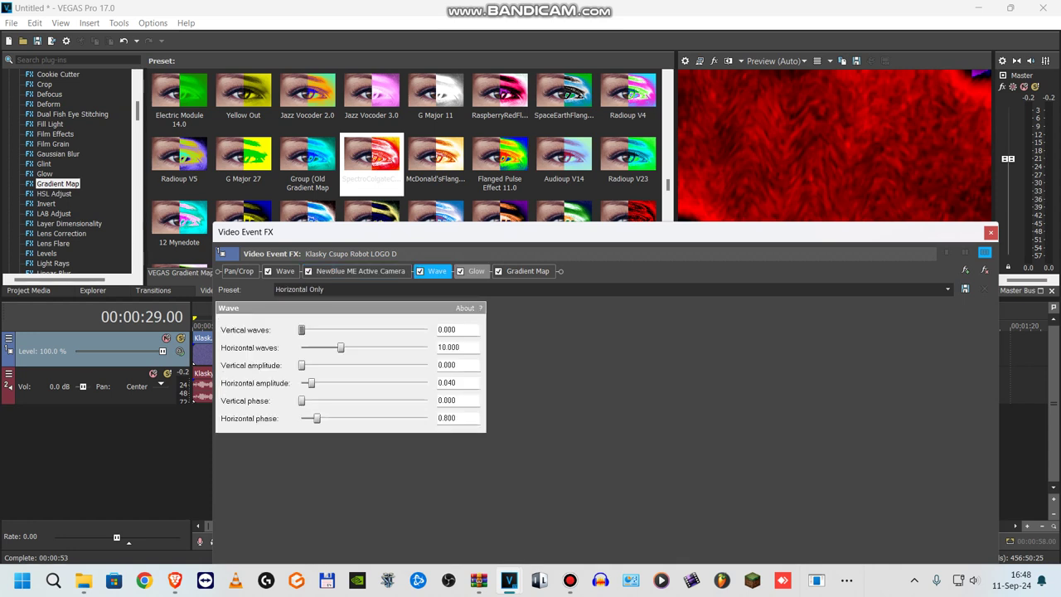
left_click(477, 271)
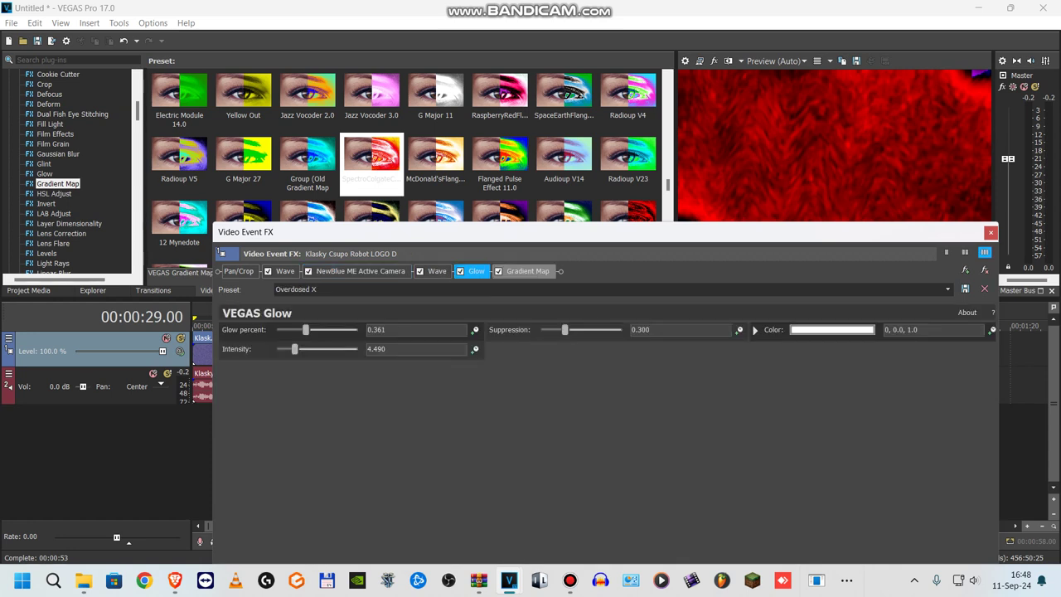
Review the colours of the control points in the Gradient Map effect on the sixth video clip
left_click(528, 271)
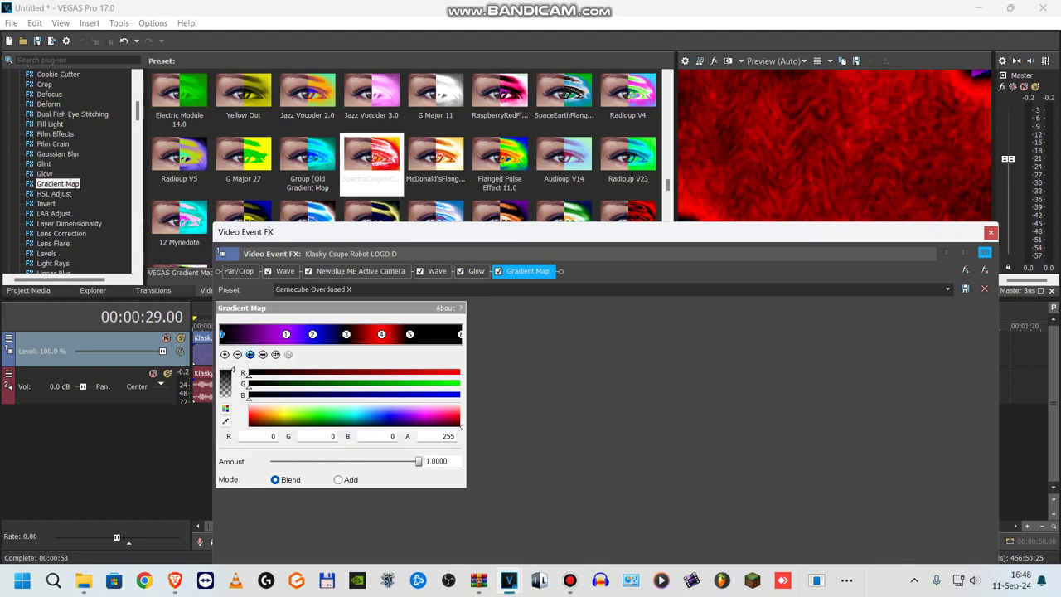
left_click(286, 334)
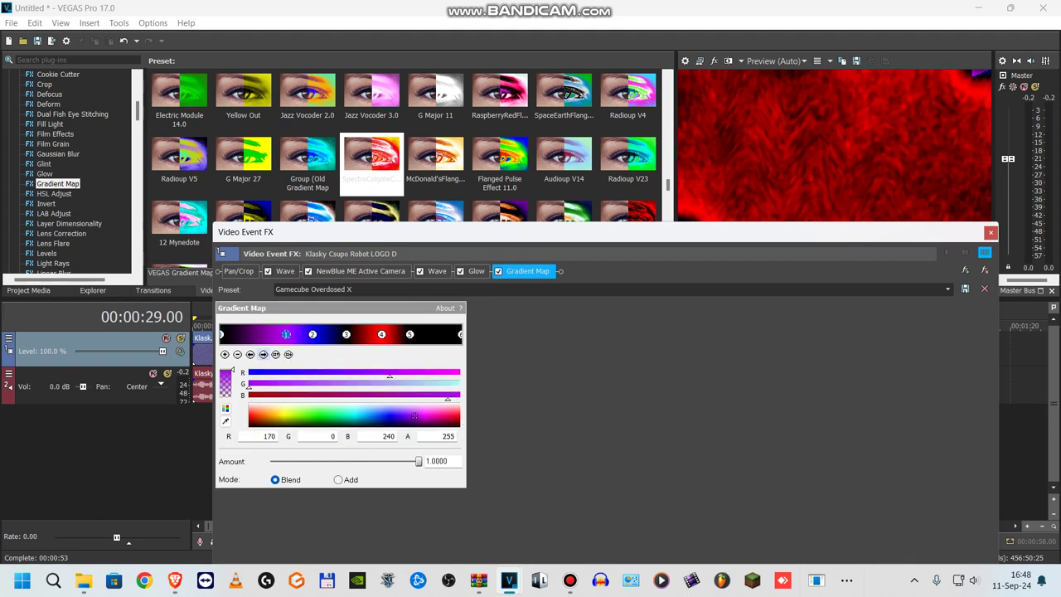
left_click(312, 334)
left_click(347, 334)
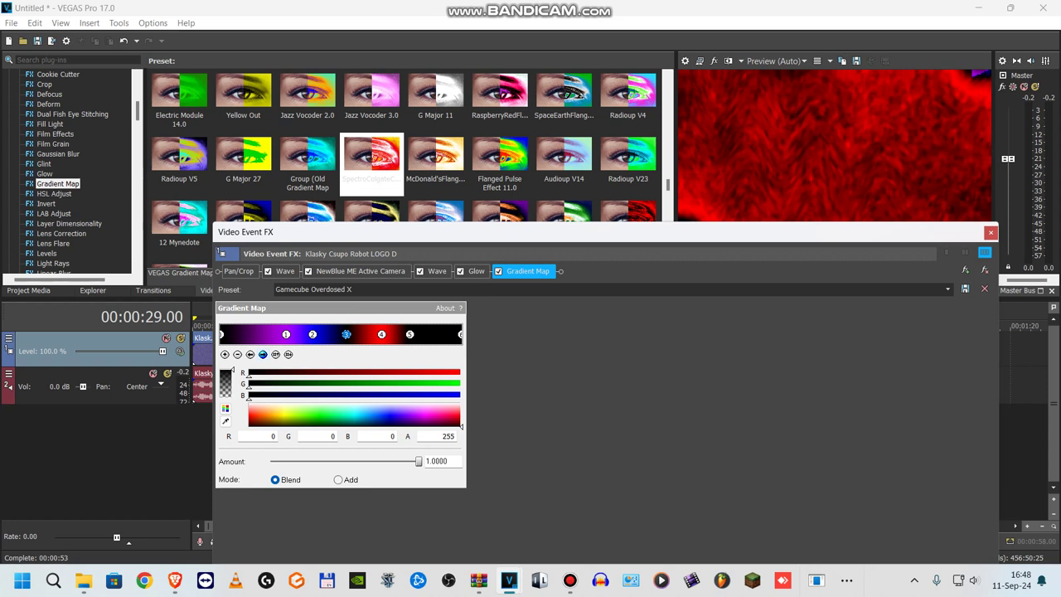
left_click(382, 334)
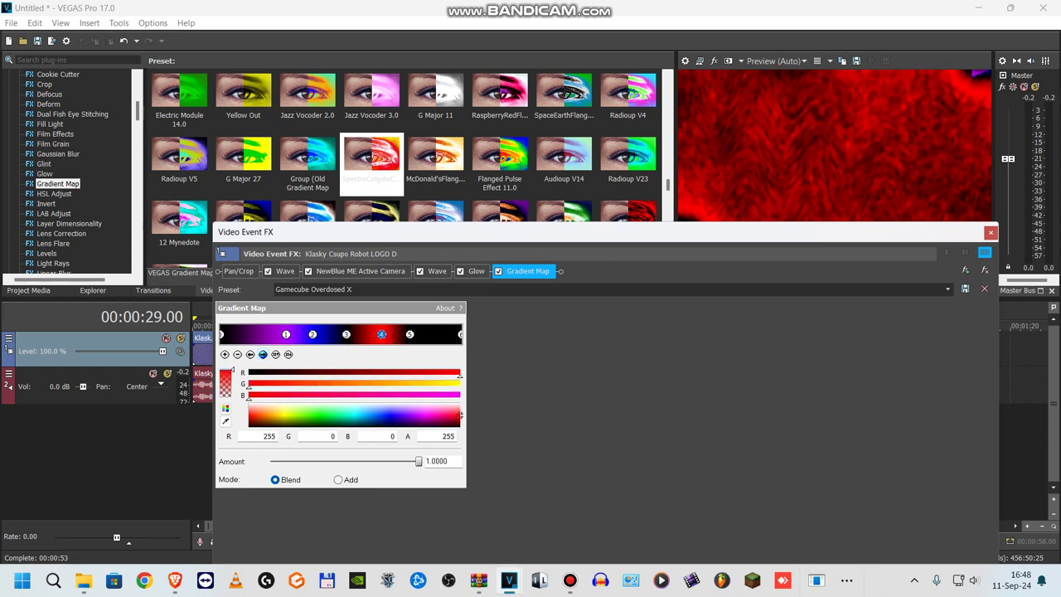
left_click(263, 355)
left_click(263, 354)
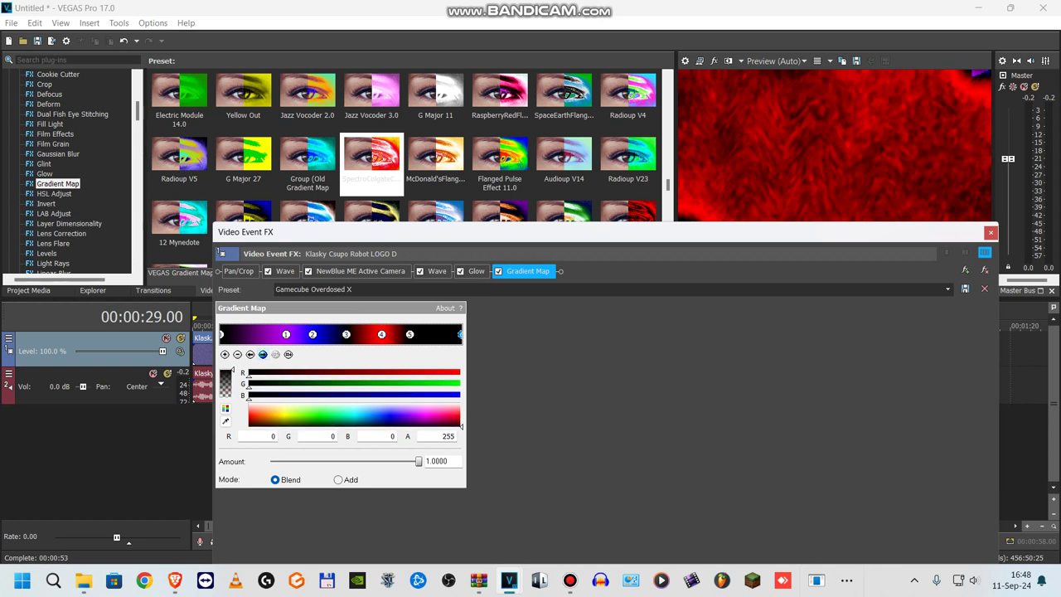
left_click(991, 233)
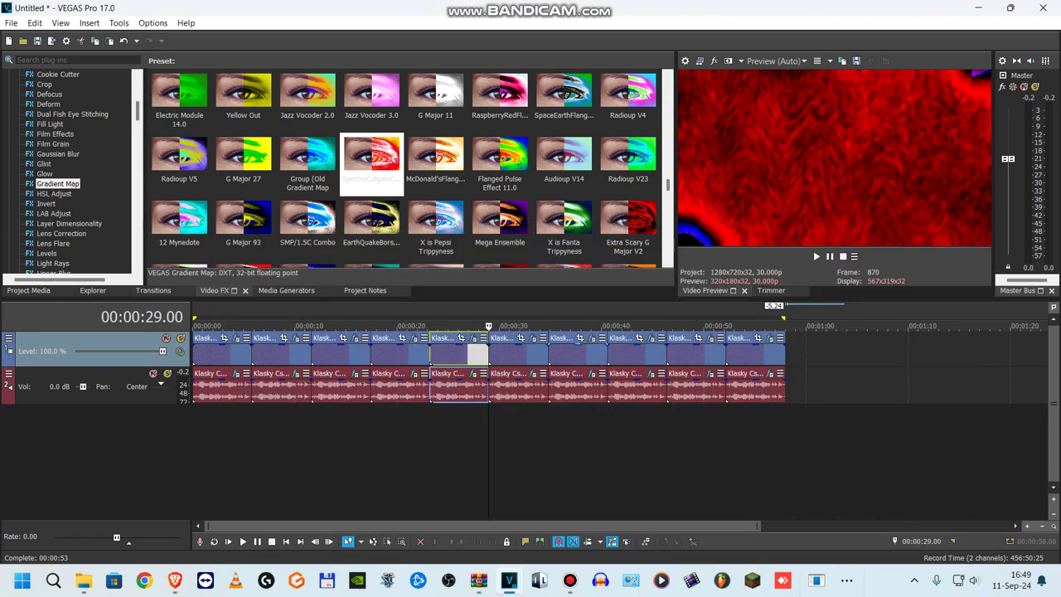
Inspect the Resonant Filter and Vocodex audio effect settings on the sixth audio clip
left_click(513, 388)
left_click(532, 373)
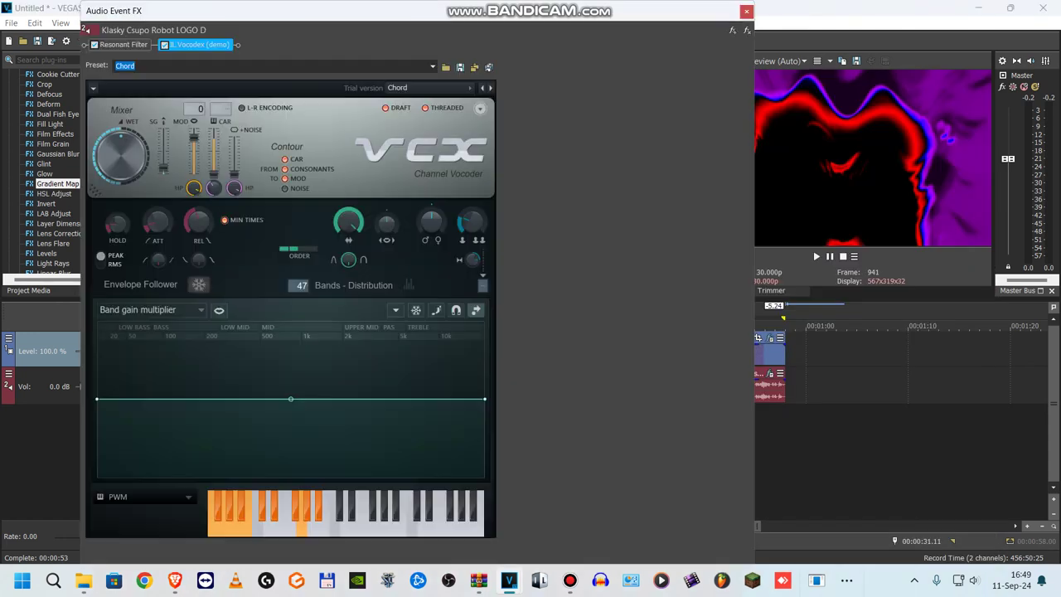
left_click(123, 45)
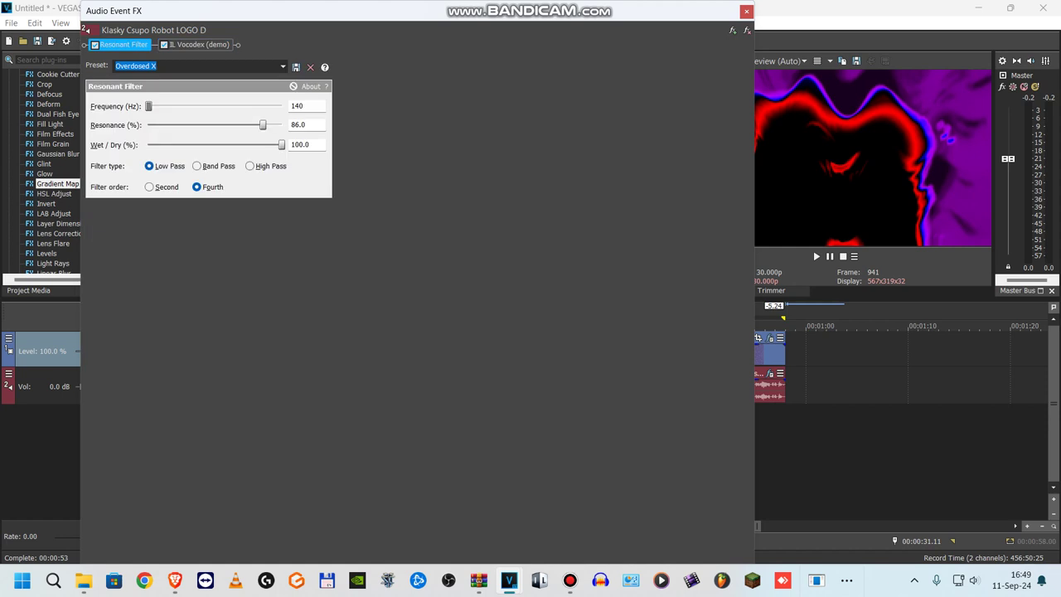
left_click(199, 45)
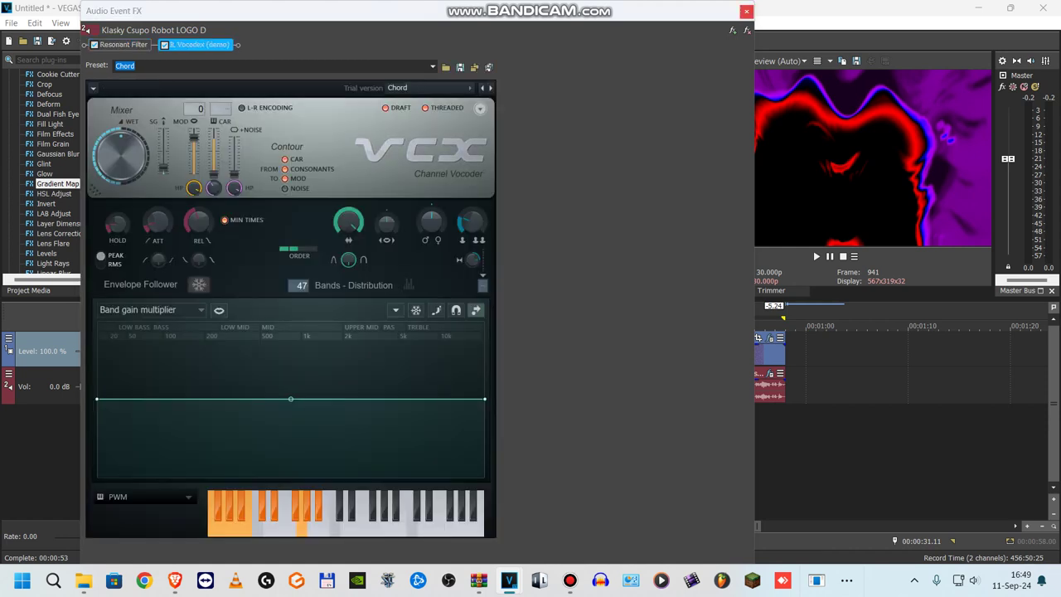
left_click(746, 10)
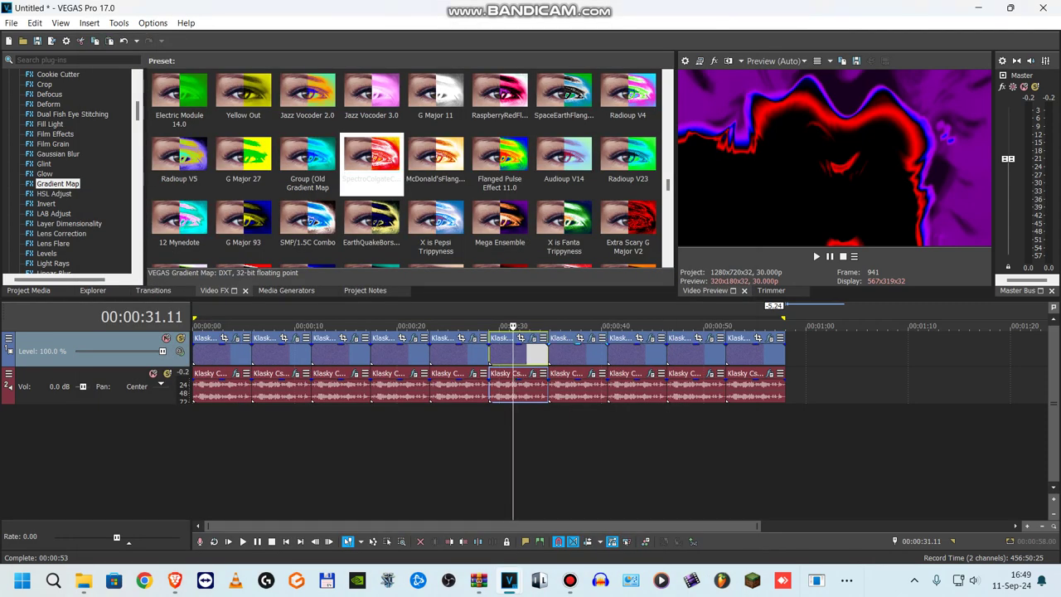
Preview the start of the seventh video clip and inspect its NewBlue Film Camera, Newsprint and Rays effect settings
left_click(550, 357)
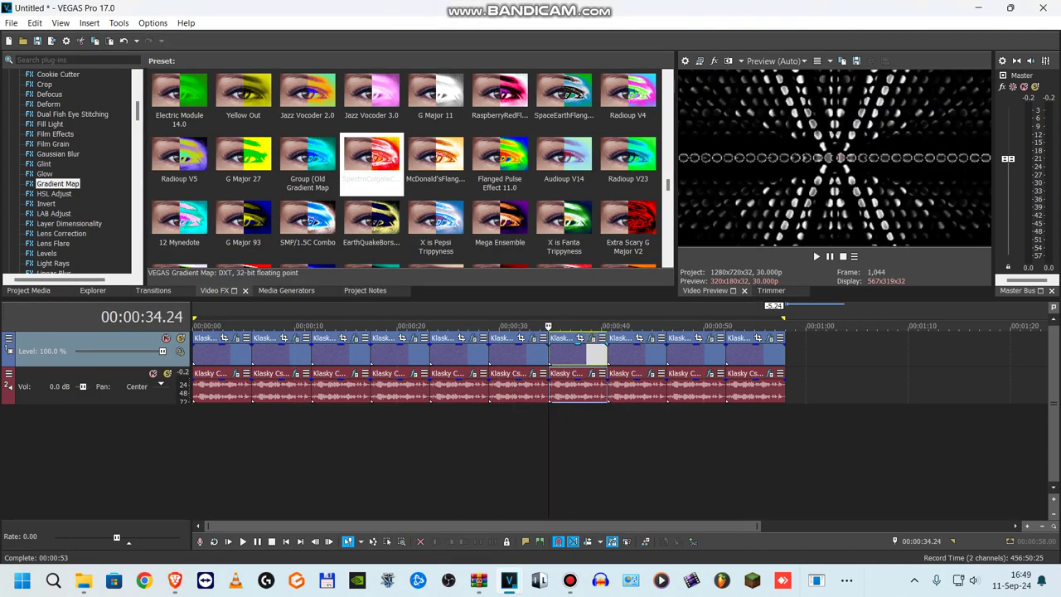
left_click(591, 338)
left_click_drag(333, 239, 325, 192)
left_click(308, 224)
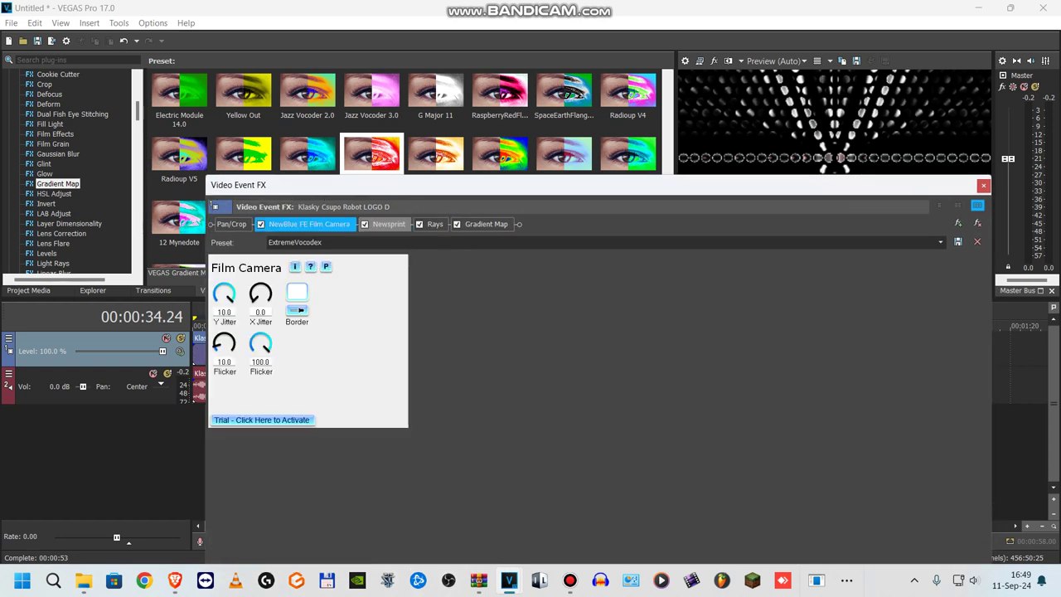
left_click(389, 224)
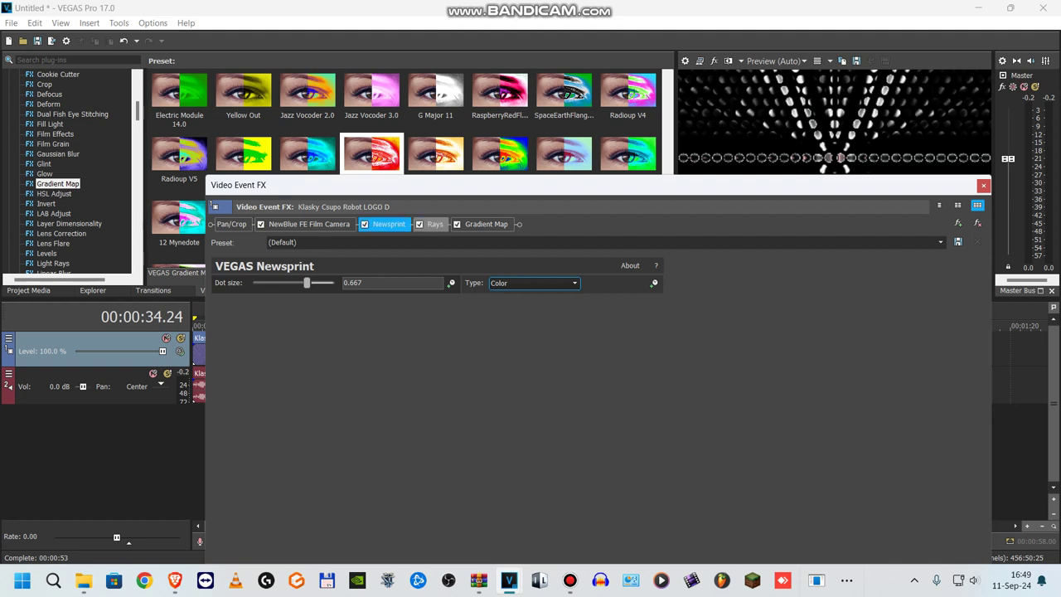
left_click(435, 223)
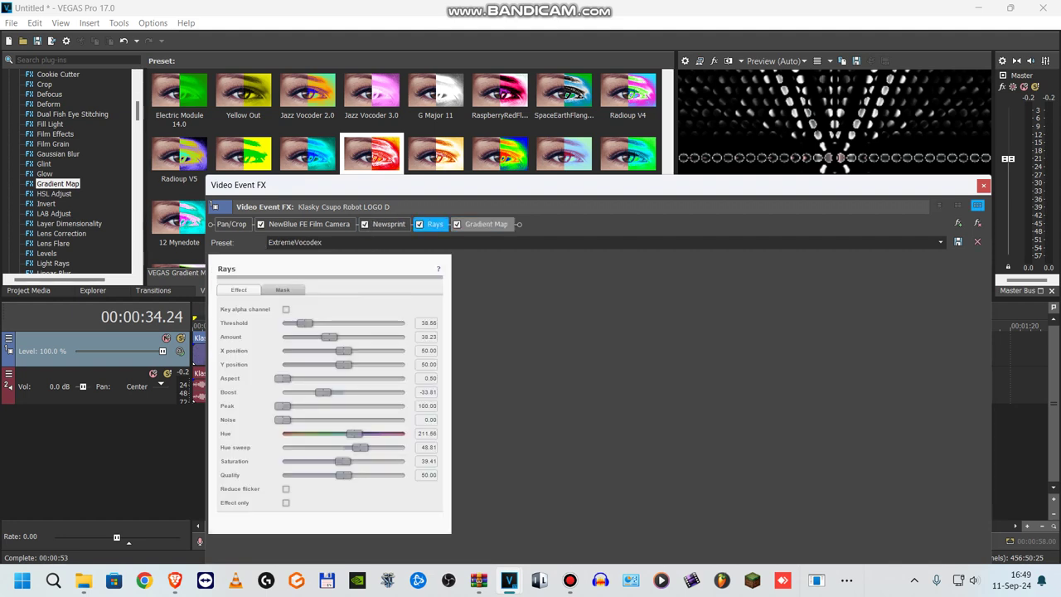
Review the colour of each control point in the Gradient Map effect on the seventh video clip
left_click(486, 224)
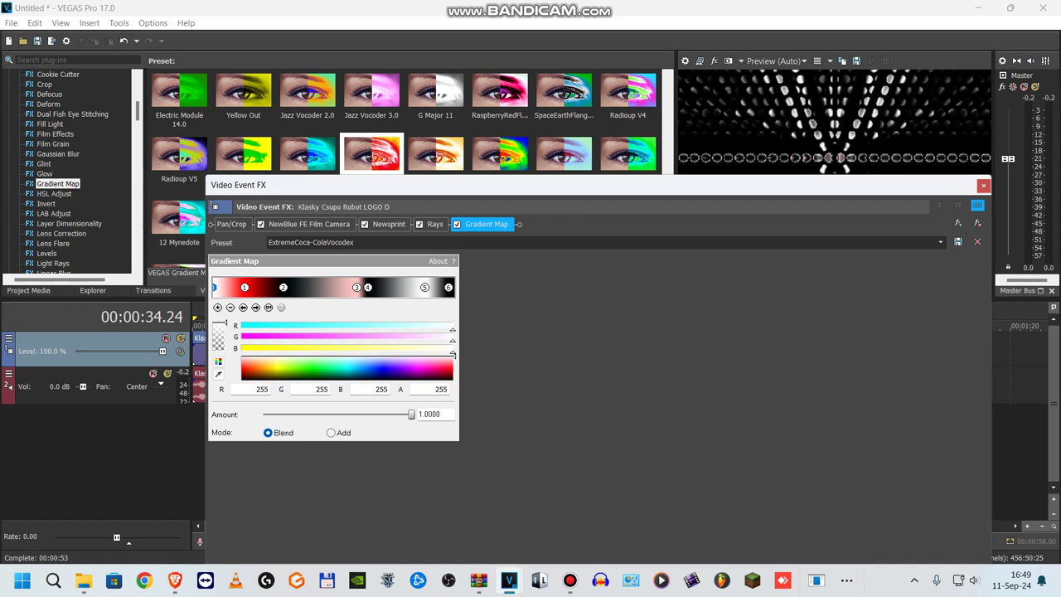
left_click(453, 368)
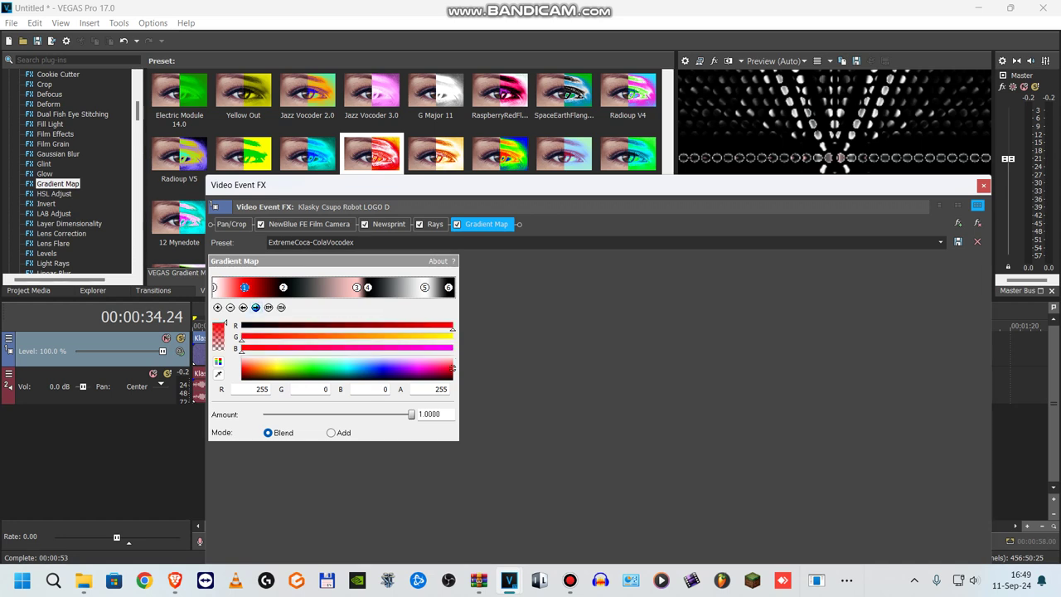
left_click(255, 308)
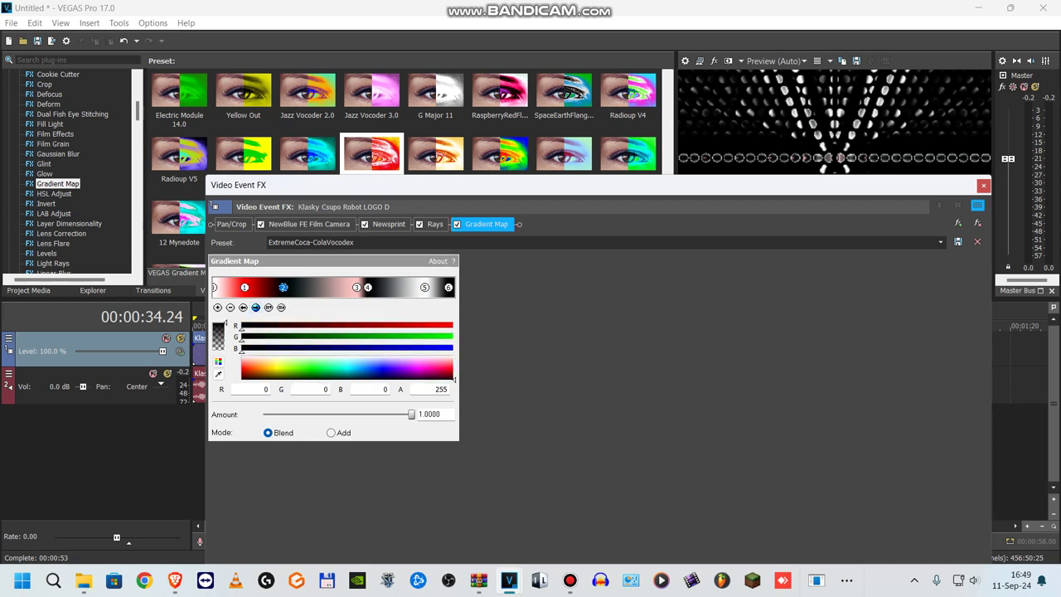
left_click(357, 287)
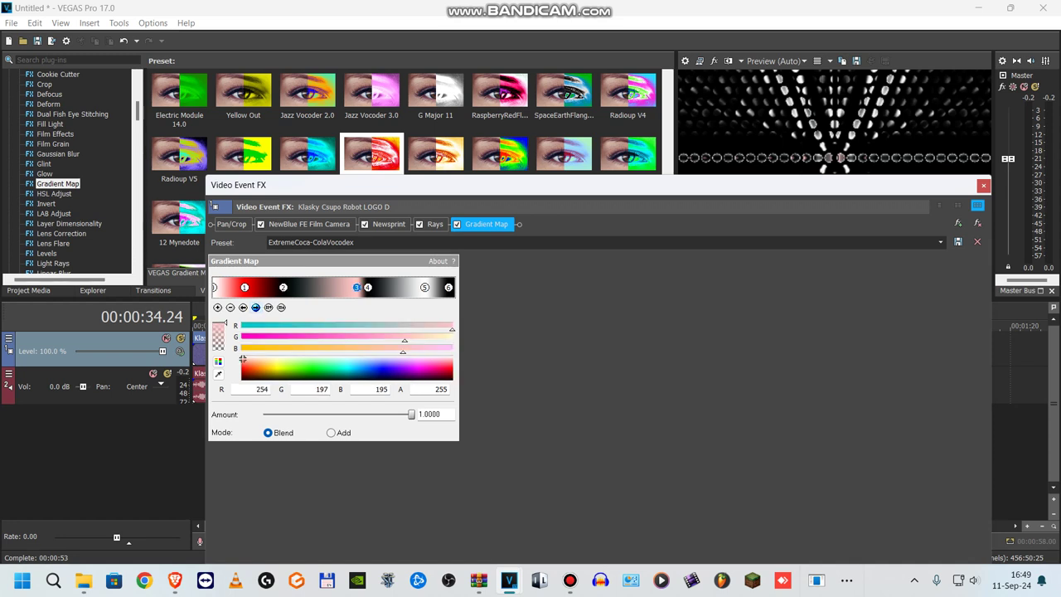
left_click(367, 287)
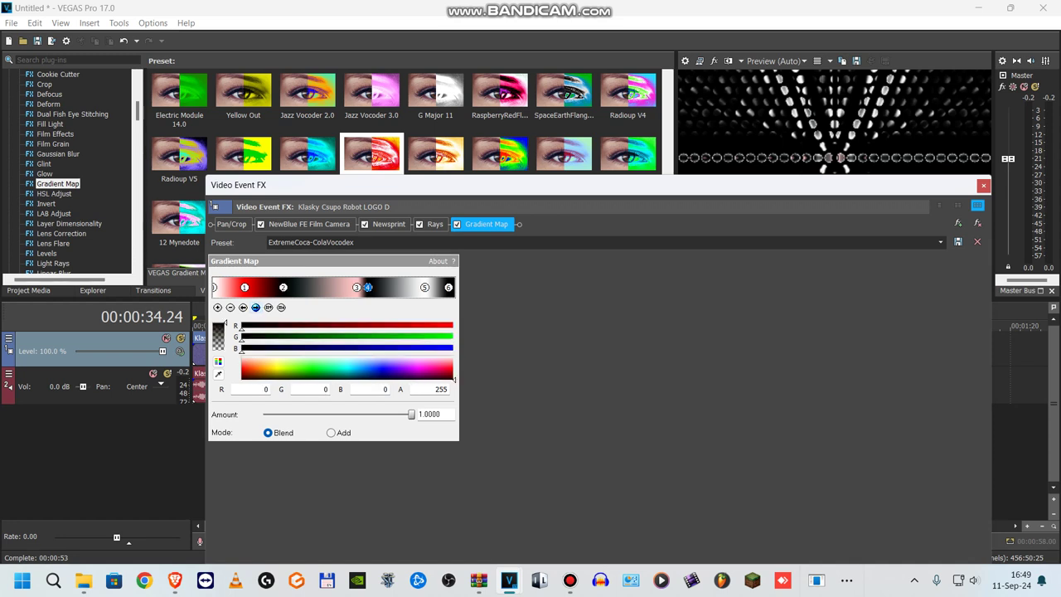
left_click(425, 286)
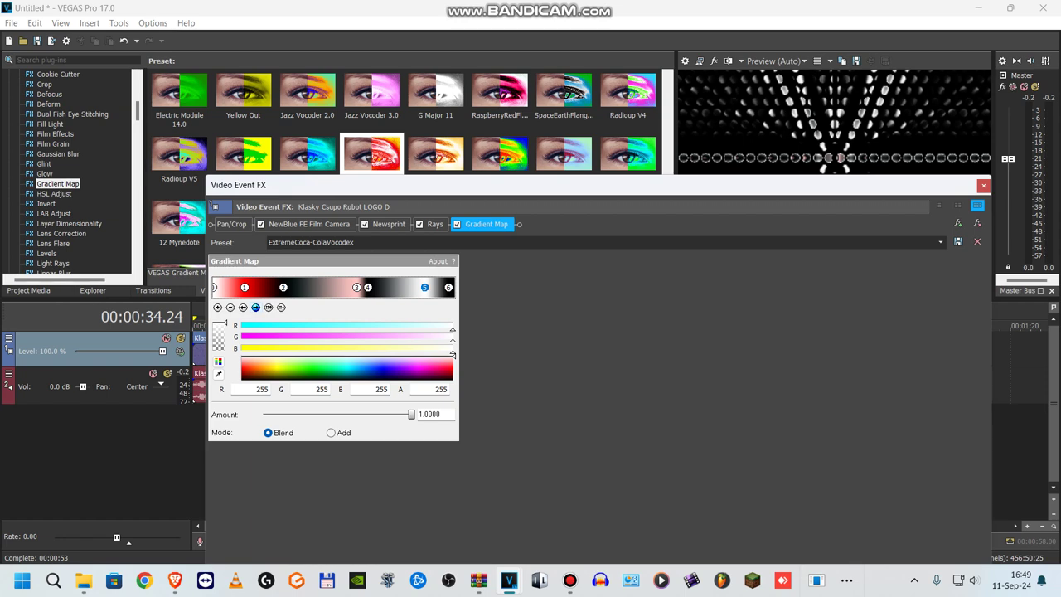
left_click(448, 287)
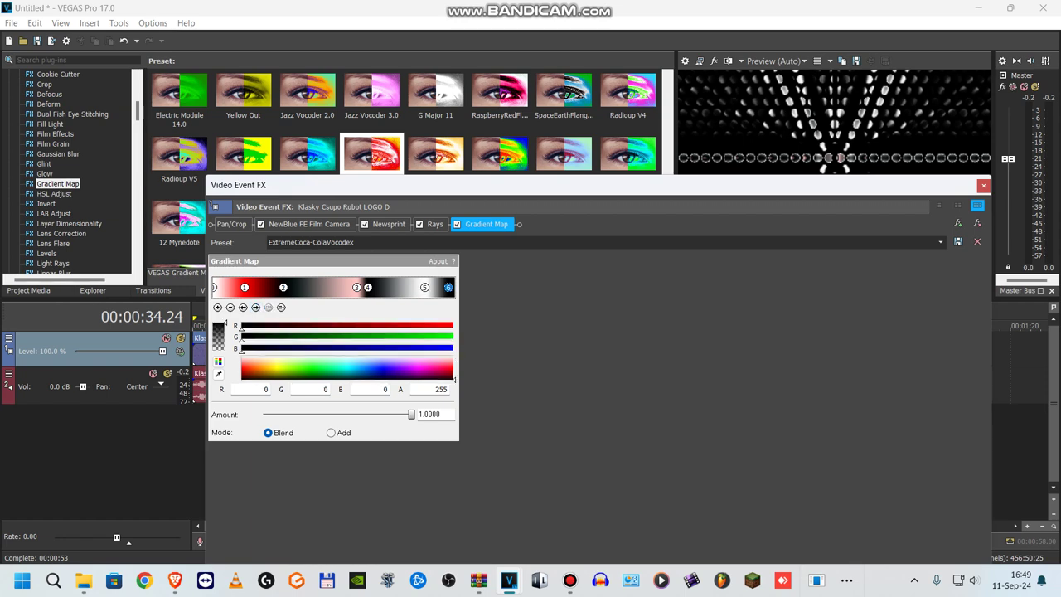
left_click(983, 185)
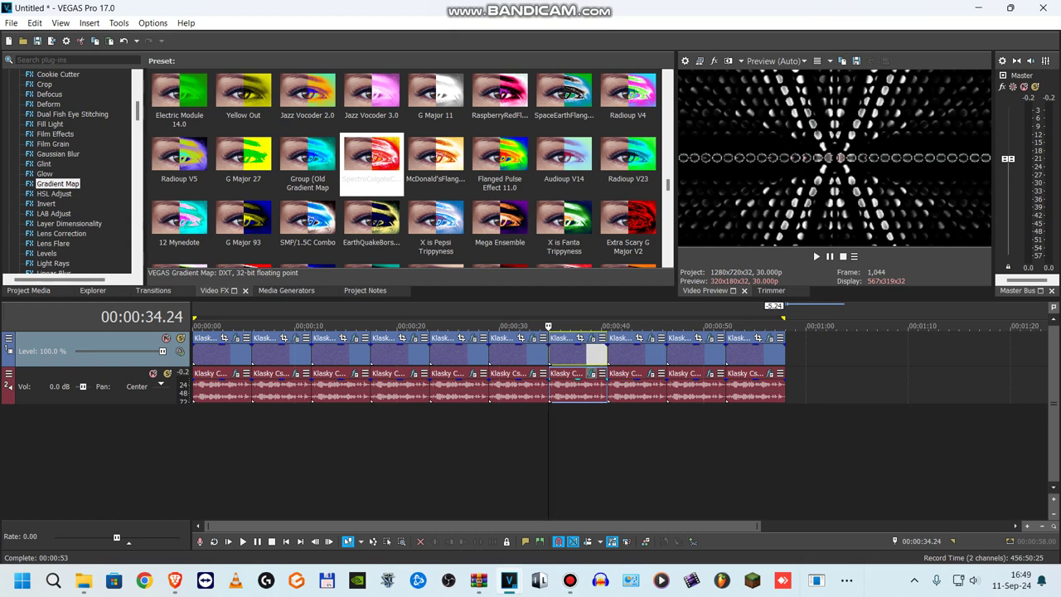
Inspect the Vocodex audio effect settings on the seventh audio clip
left_click(592, 374)
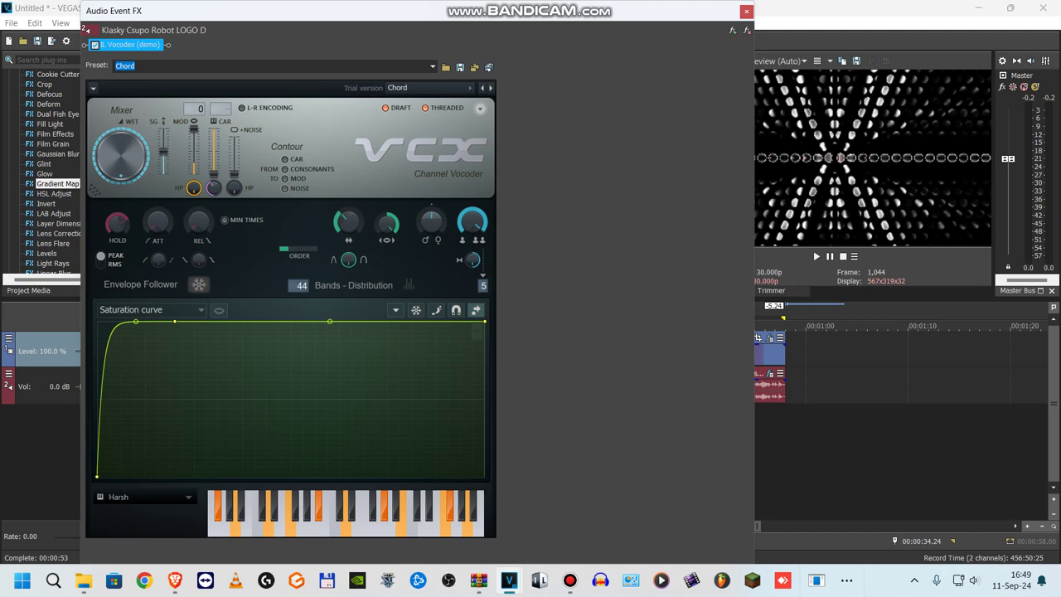
key("Escape")
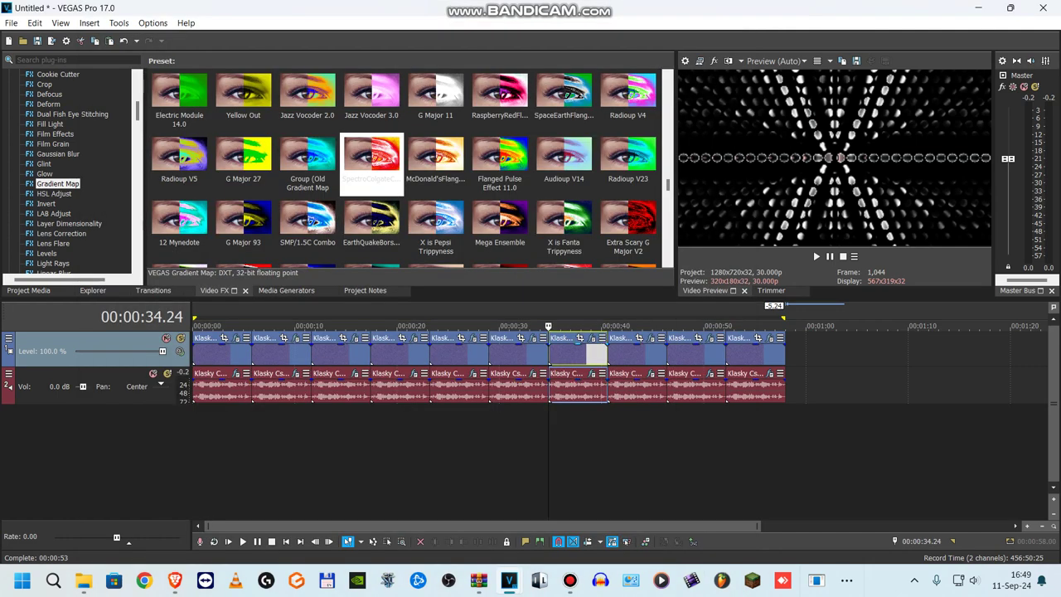
Preview the start of the eighth video clip and inspect its TV Simulator, Rays and NewBlue Metallic effect settings
left_click(608, 326)
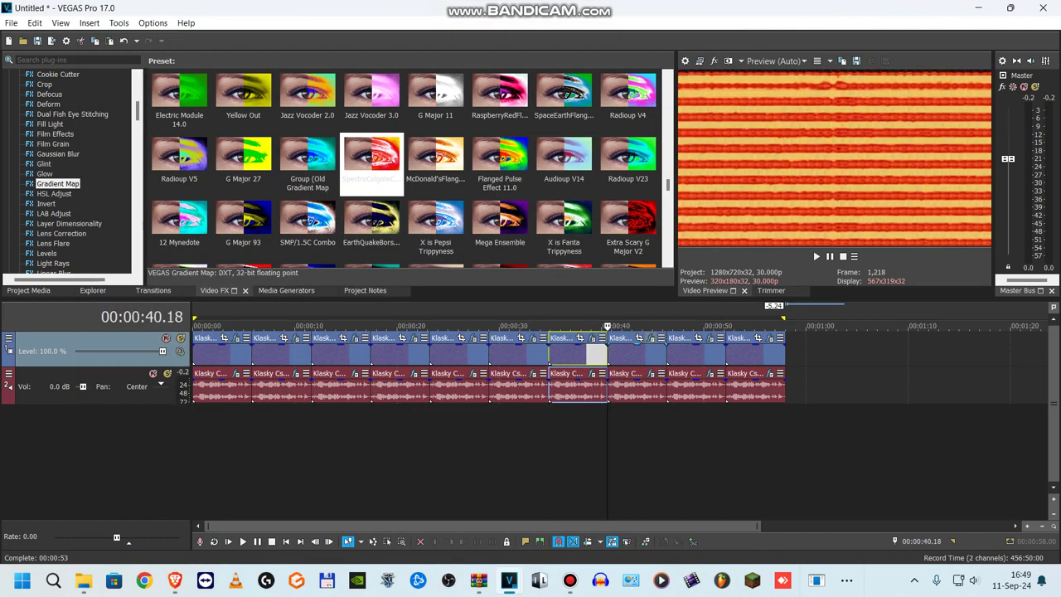
left_click(652, 339)
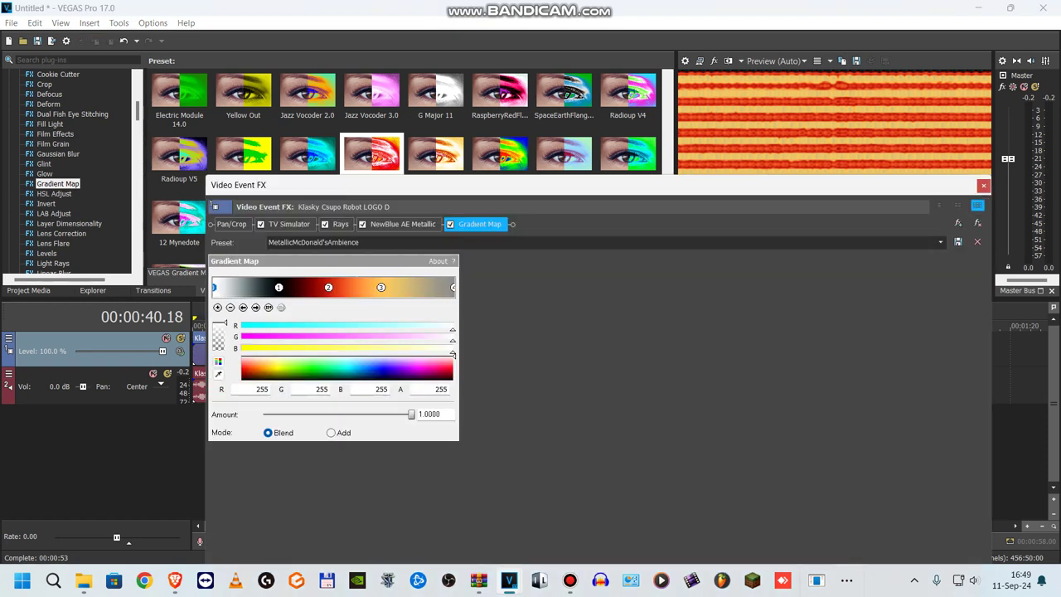
left_click(288, 223)
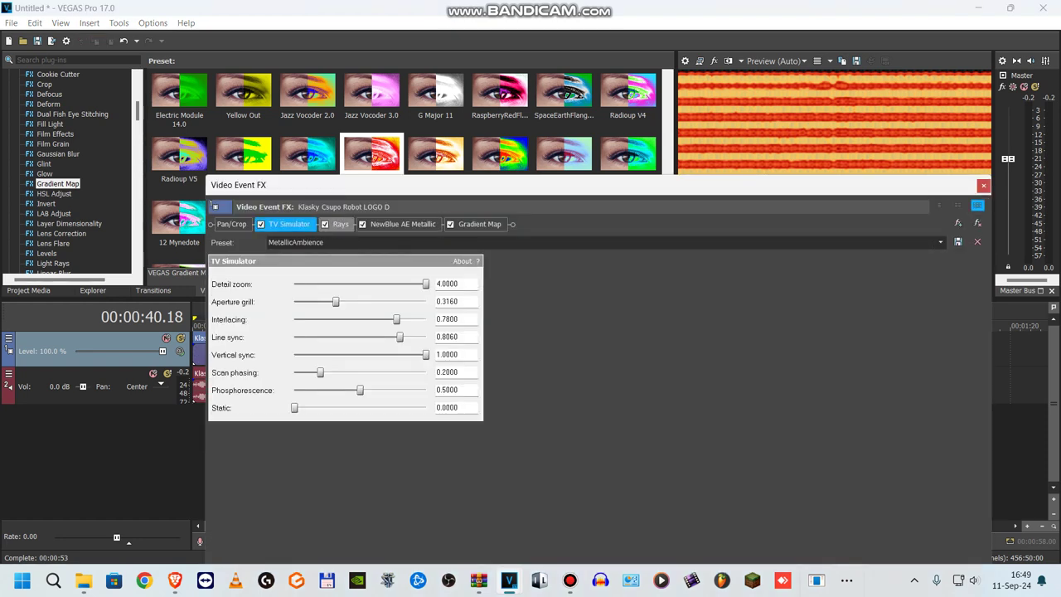
left_click(341, 224)
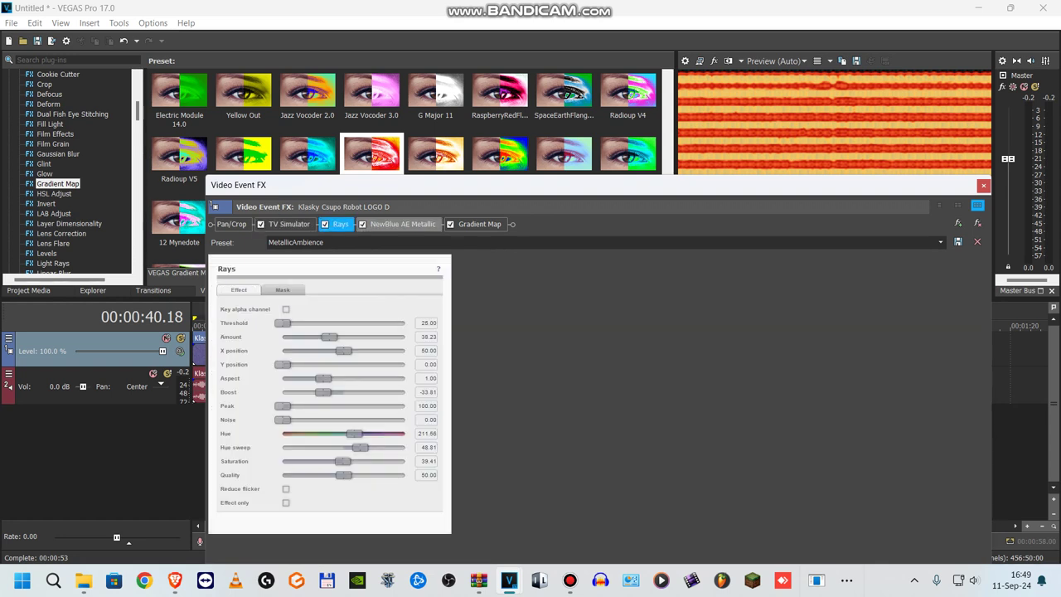
left_click(402, 224)
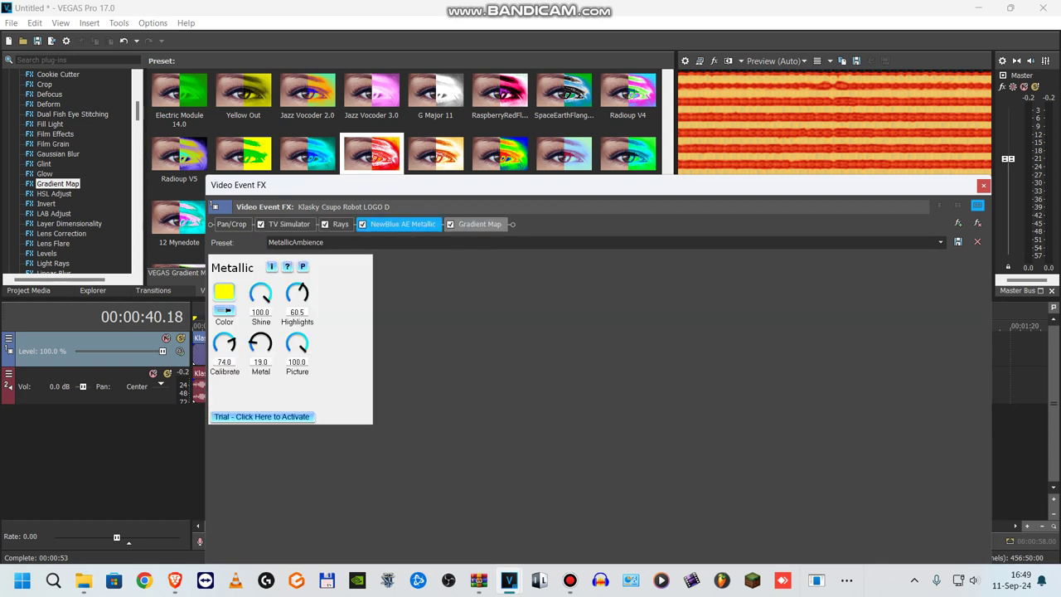
Review the colour of each control point in the Gradient Map effect on the eighth video clip
left_click(479, 224)
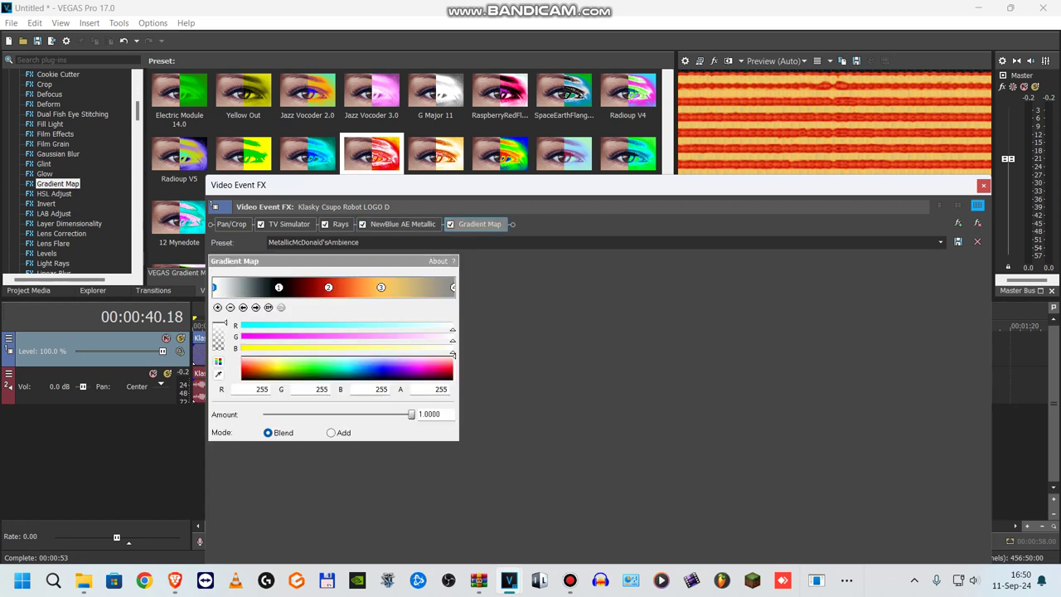
left_click(256, 307)
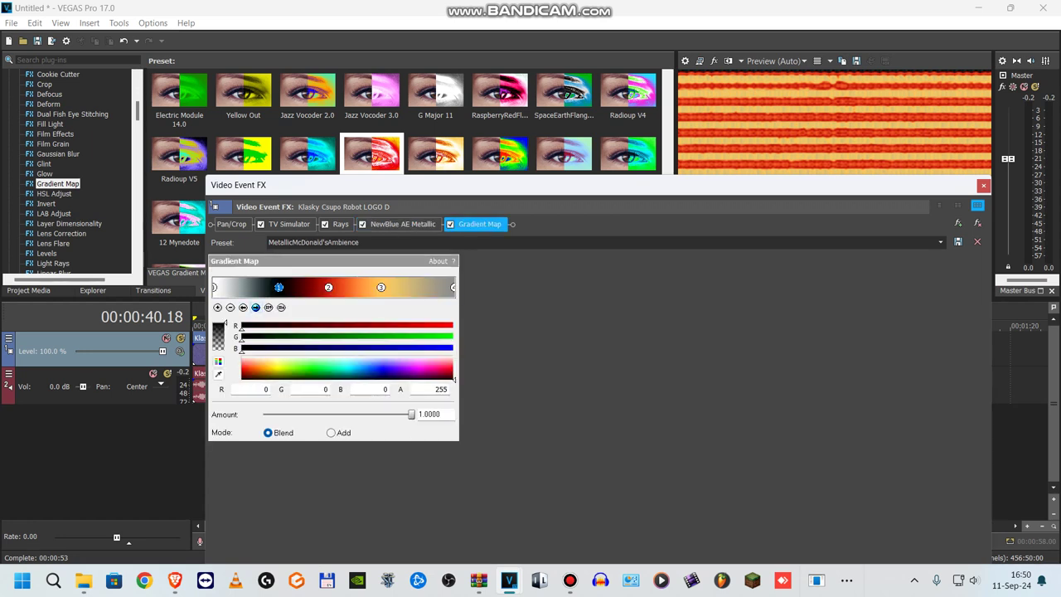
left_click(255, 307)
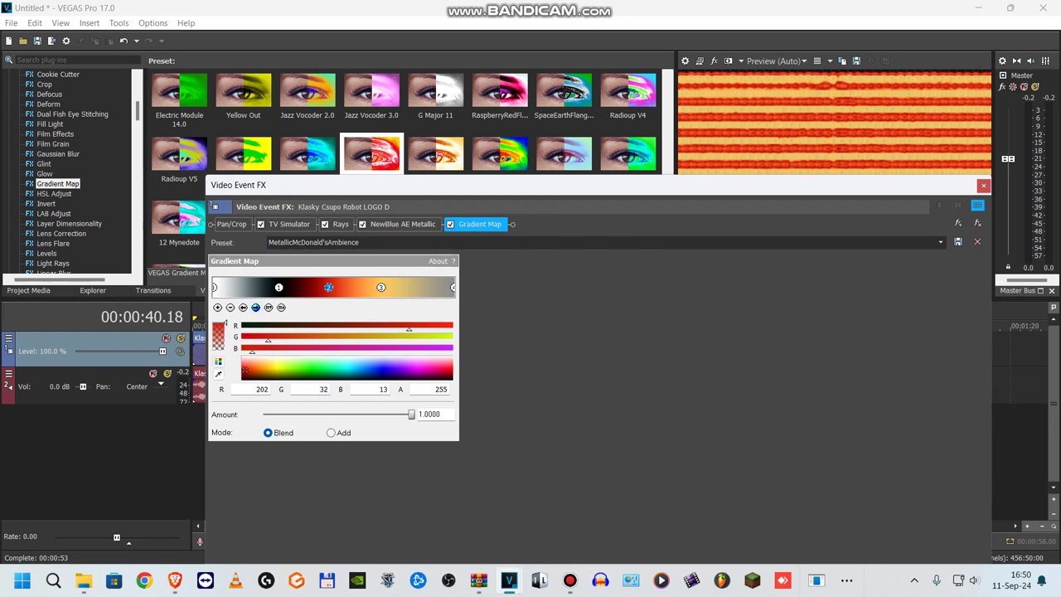
left_click(255, 308)
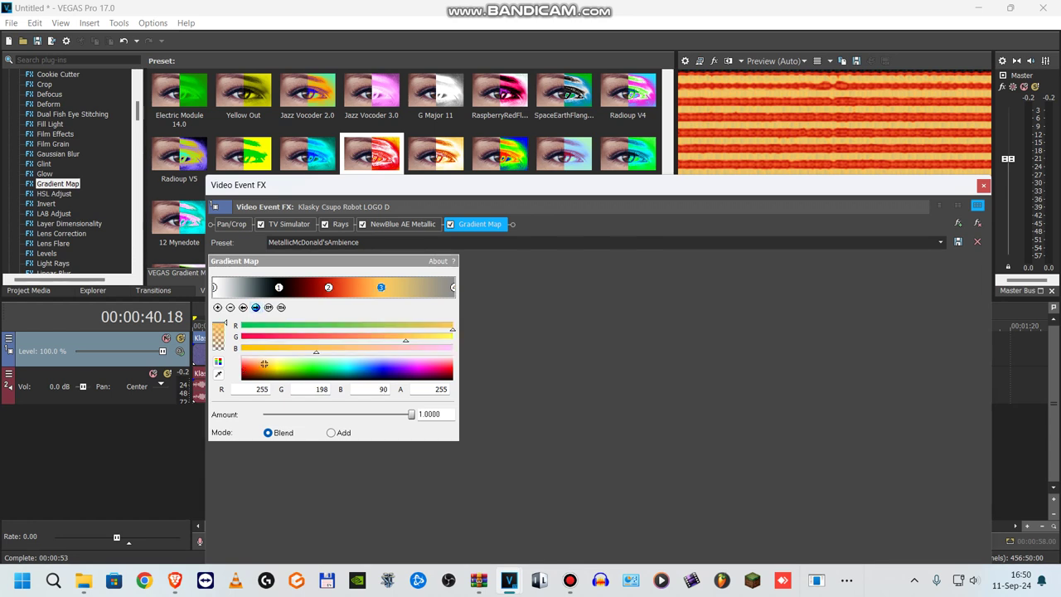
left_click(255, 307)
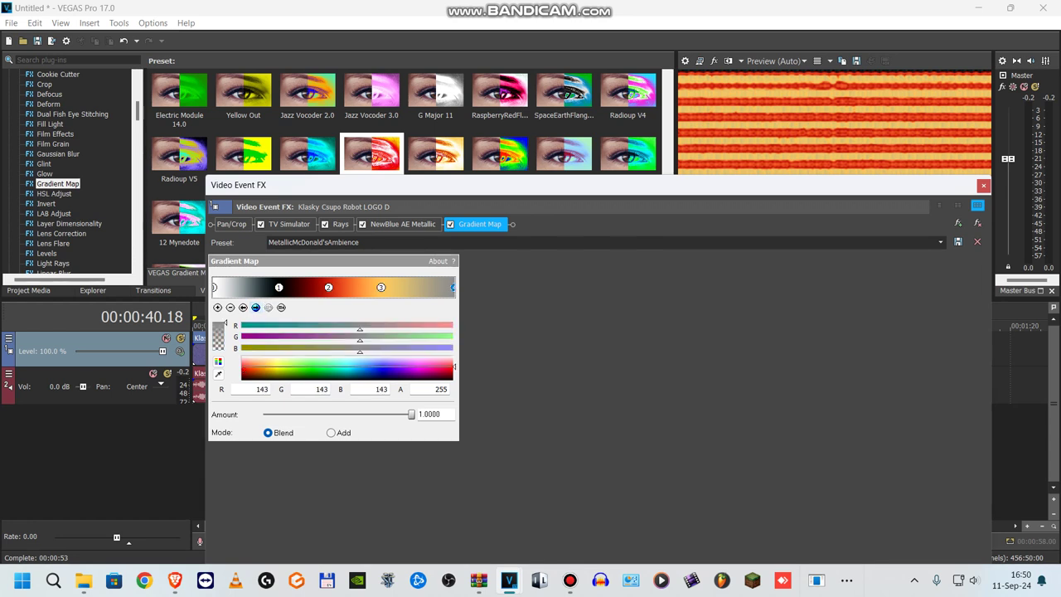
left_click(984, 185)
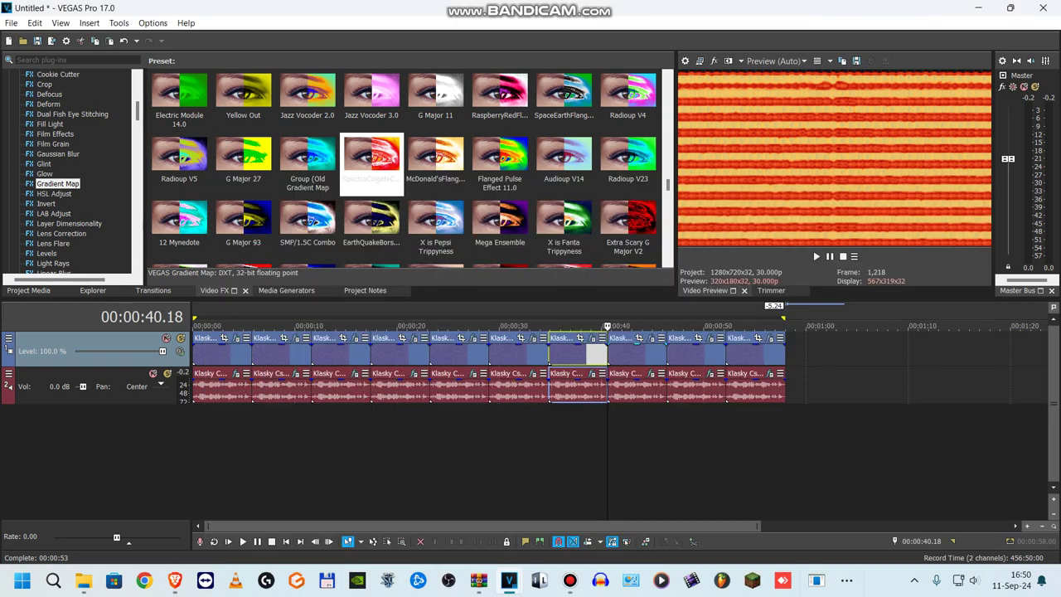
Inspect the Orange Vocoder, Buffer Override, ExpressFX Delay and Vocodex audio effect settings on the eighth audio clip
left_click(652, 373)
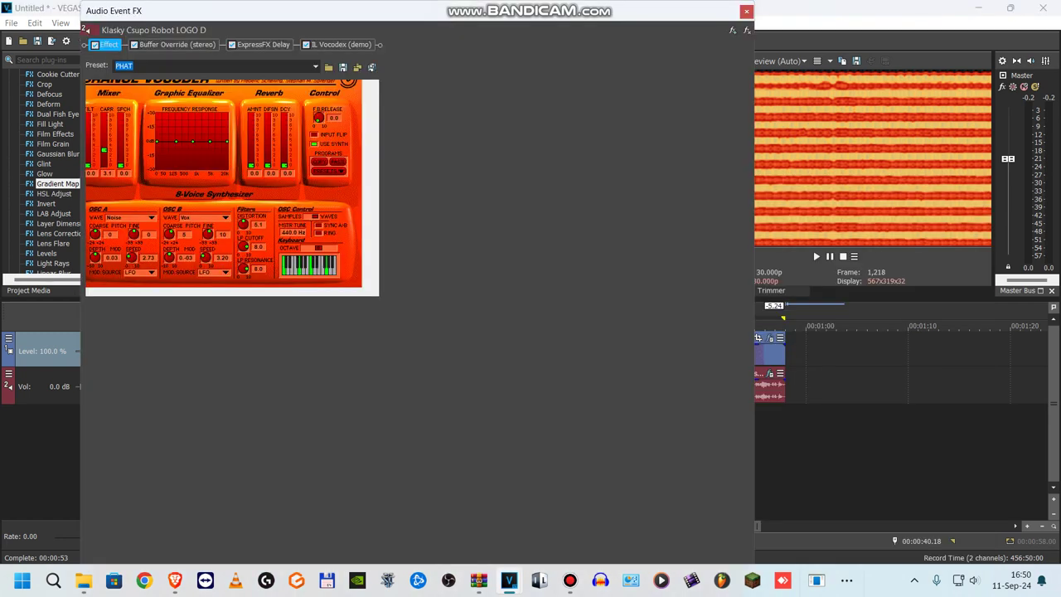
left_click(177, 44)
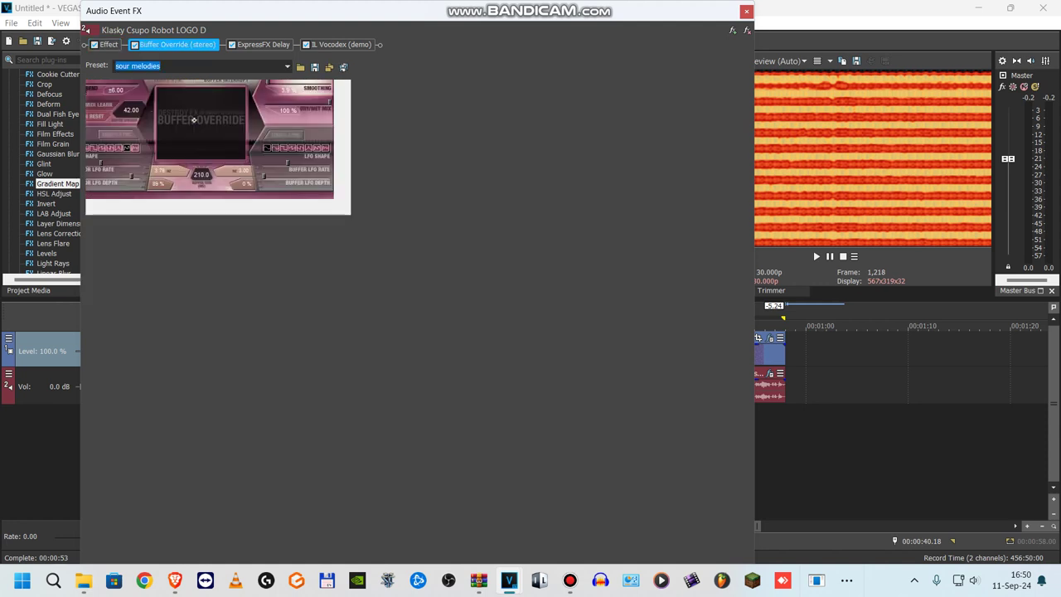
left_click(262, 44)
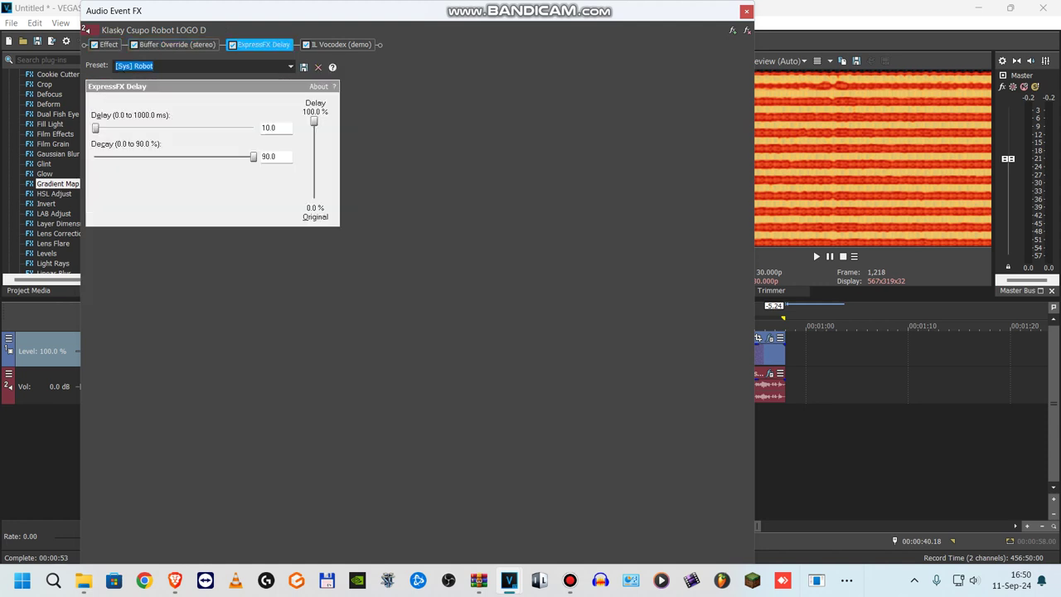
left_click(340, 45)
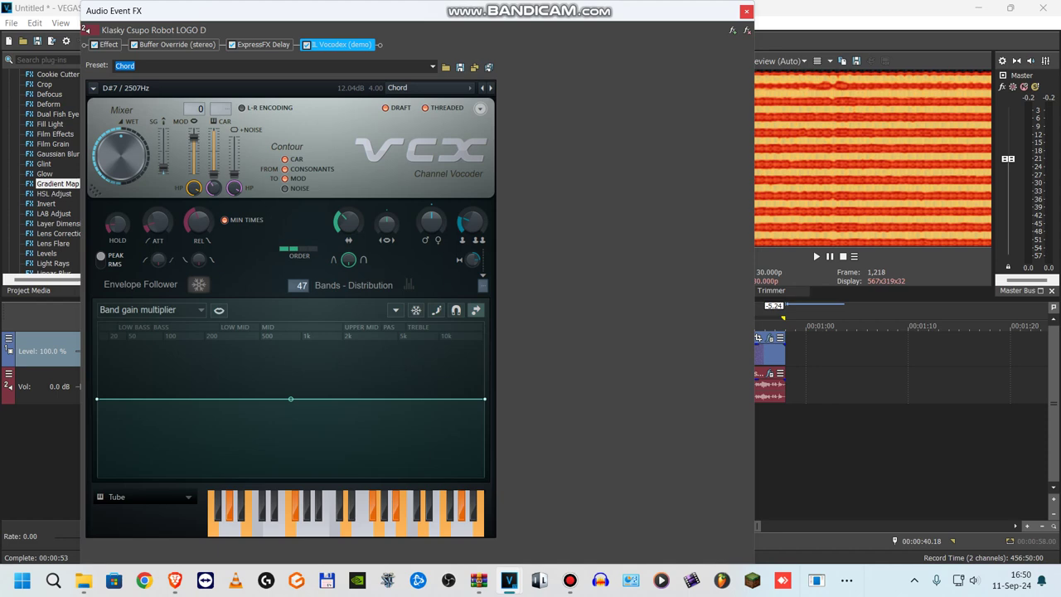
left_click(747, 11)
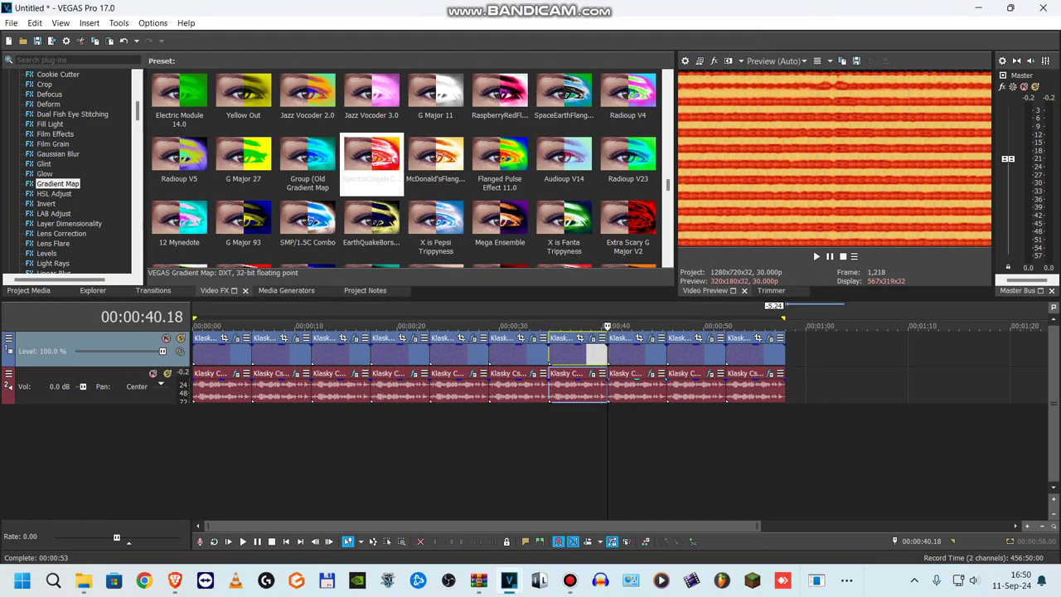
Preview the start of the ninth video clip and inspect its Glow and NewBlue Light Rays effect settings
left_click(670, 351)
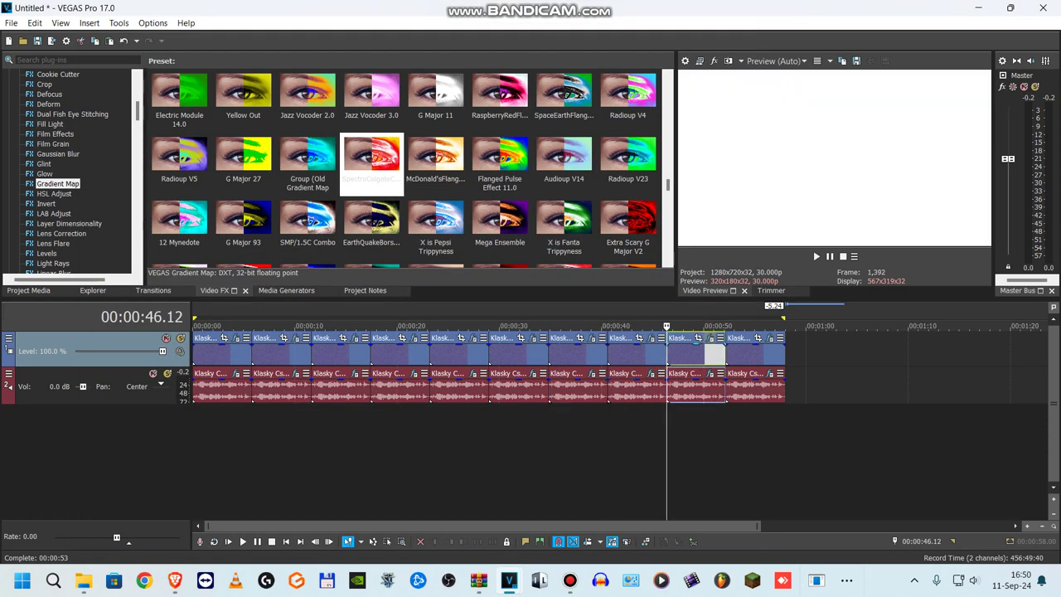
left_click(710, 338)
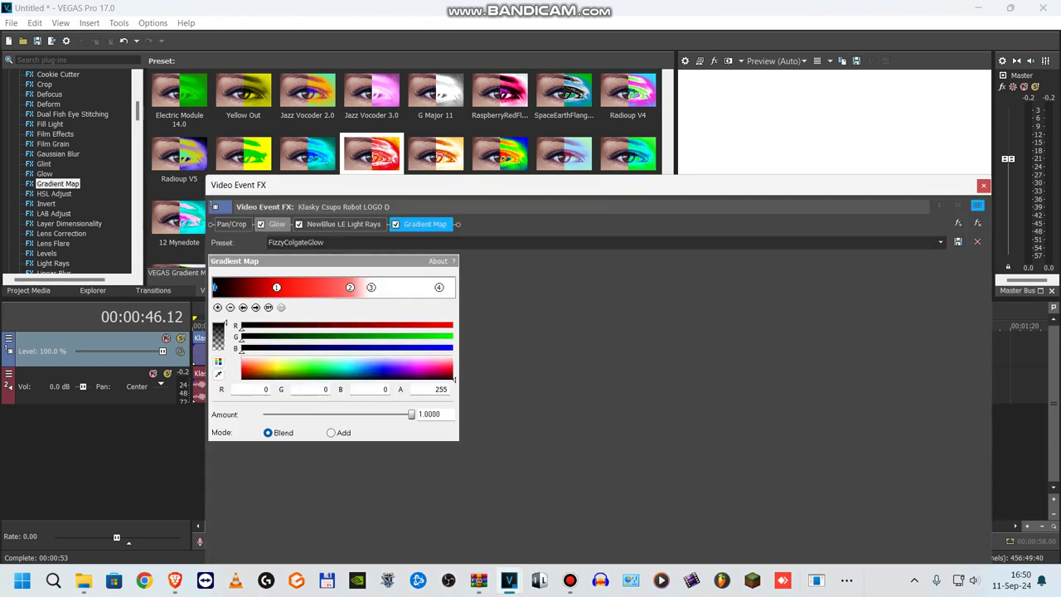
left_click(277, 224)
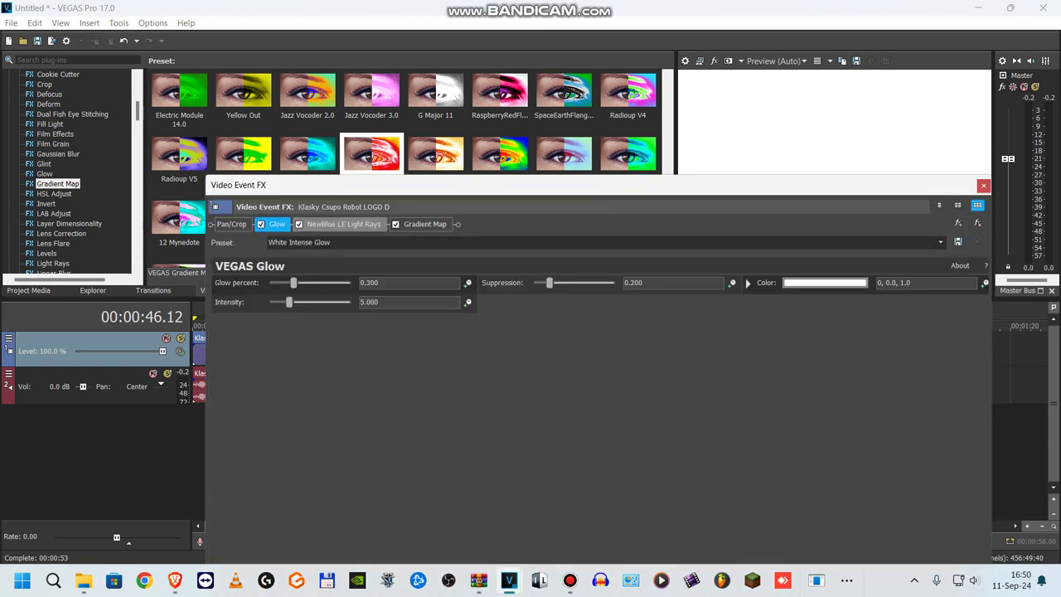
left_click(343, 224)
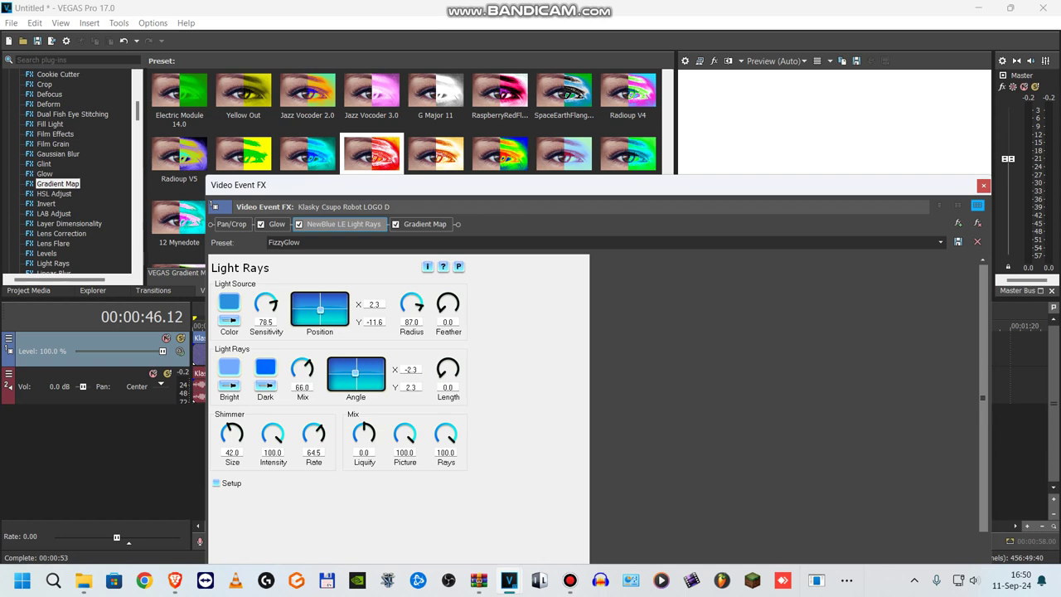
Review the colour of each control point in the Gradient Map effect on the ninth video clip
left_click(424, 224)
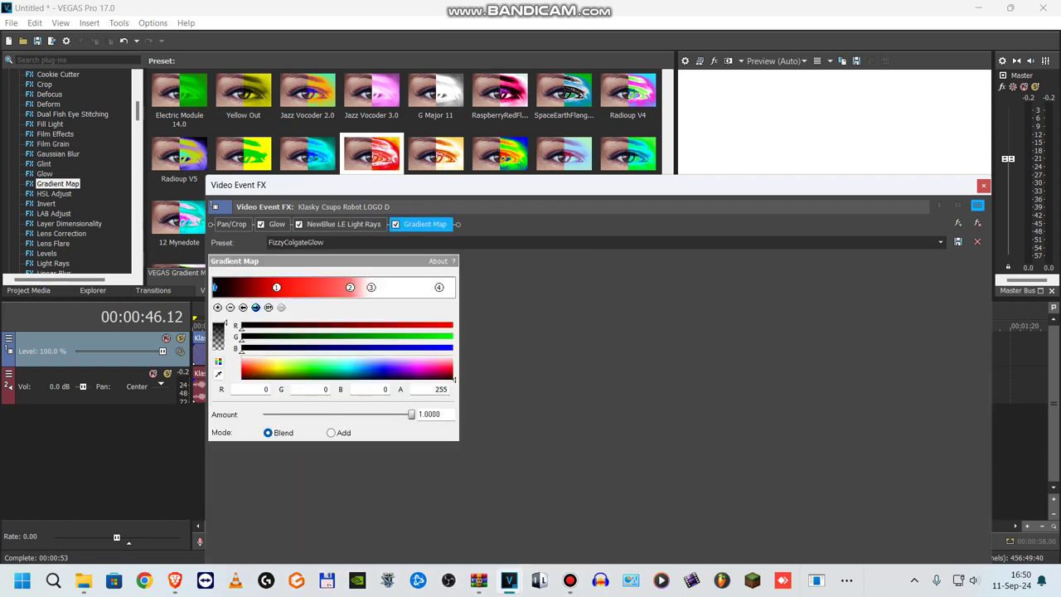
left_click(255, 308)
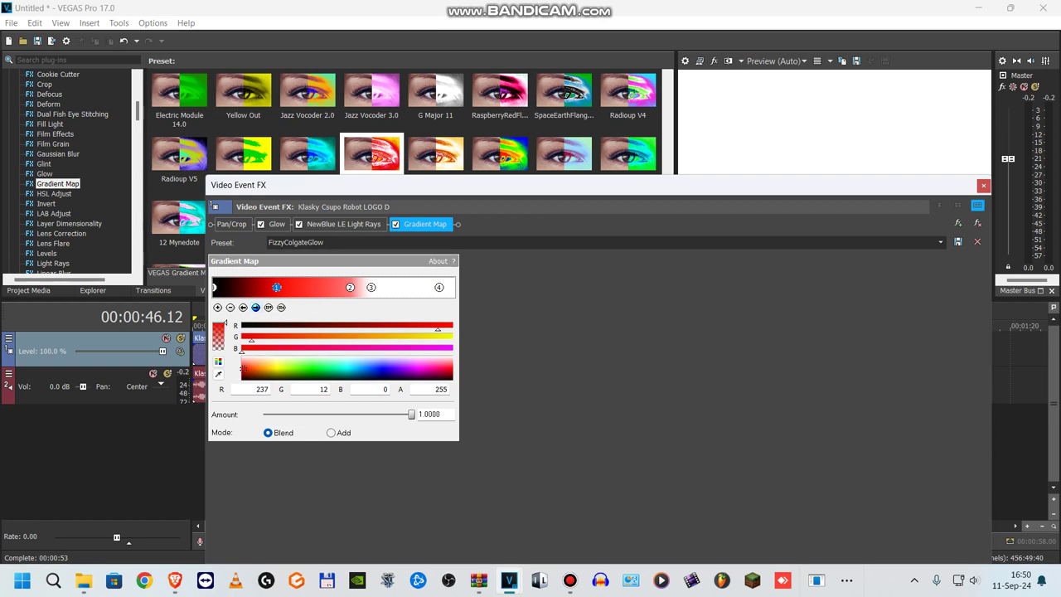
left_click(255, 307)
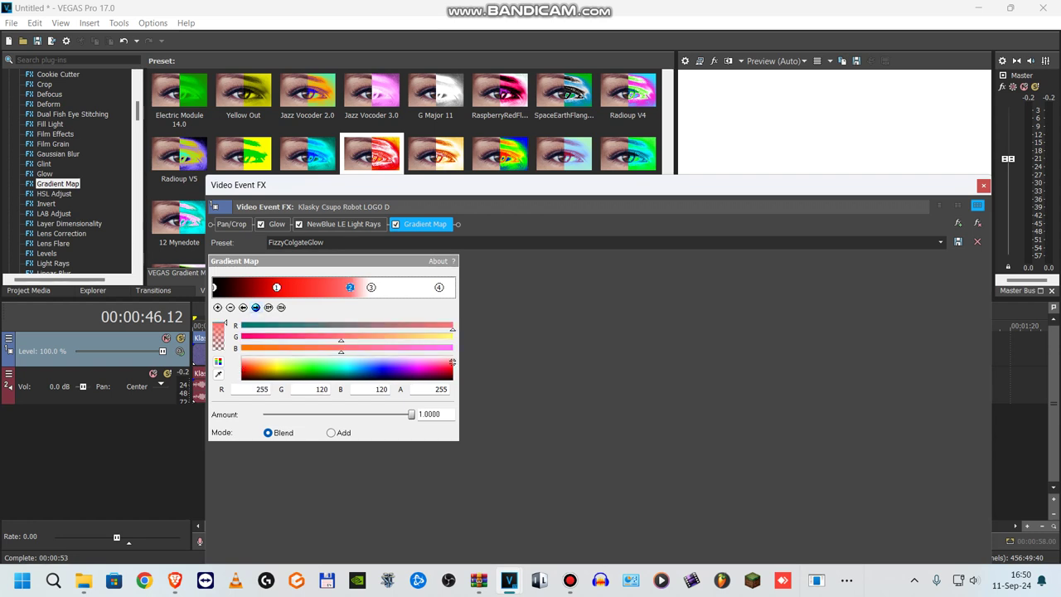
left_click(255, 308)
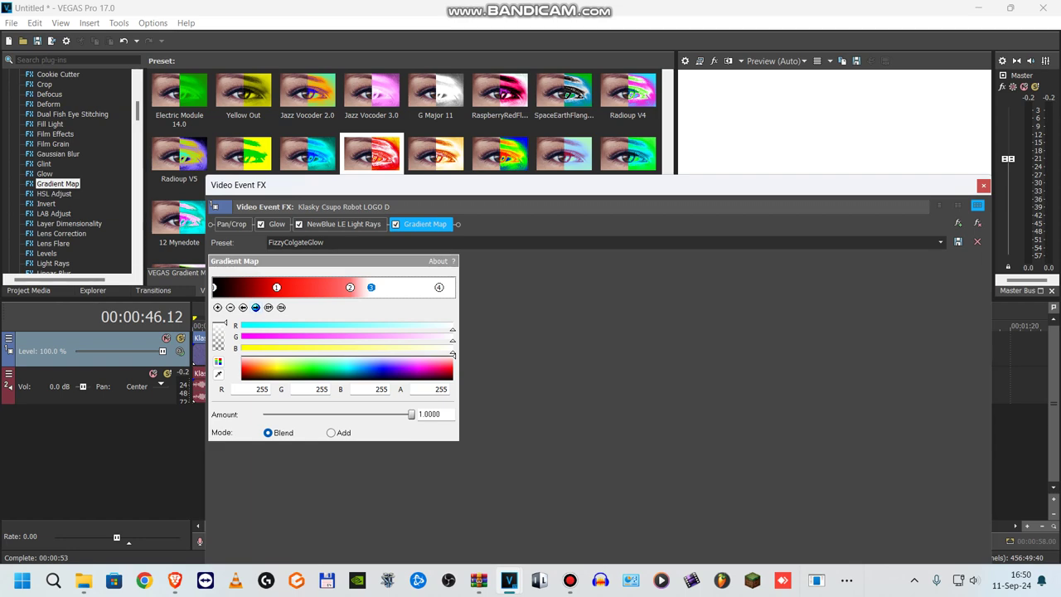
left_click(255, 307)
left_click(983, 185)
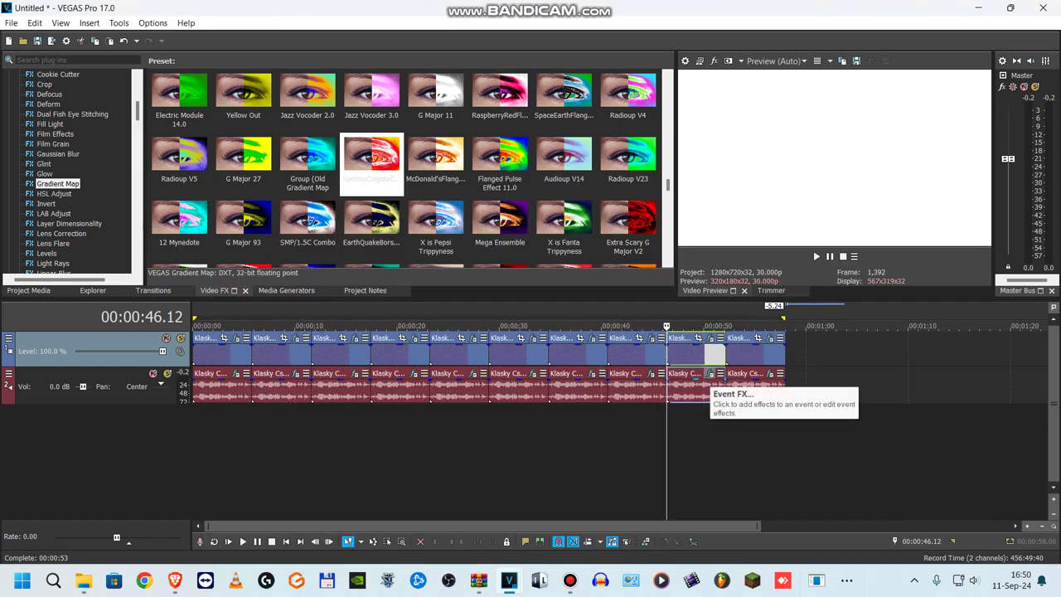
Inspect the E-Phonic LOFI and Vocodex audio effect settings on the ninth audio clip
left_click(710, 373)
left_click(122, 44)
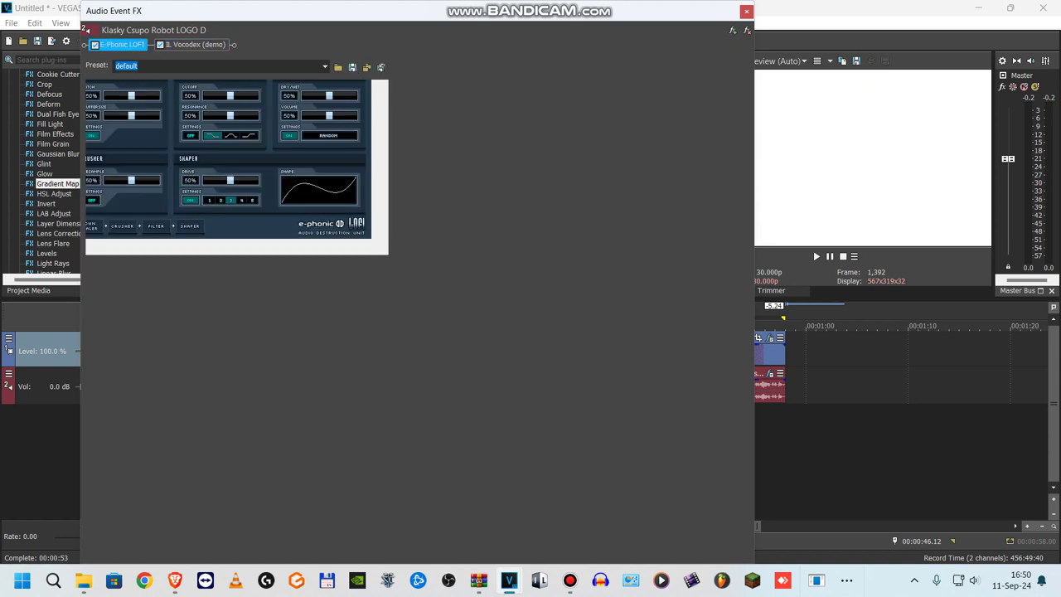
left_click(195, 44)
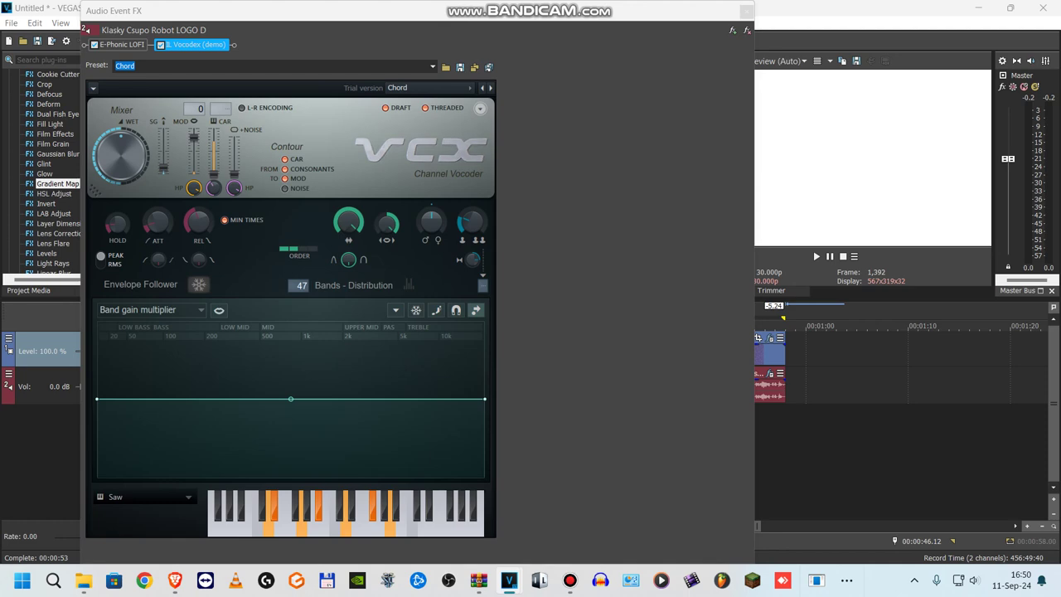
left_click(746, 11)
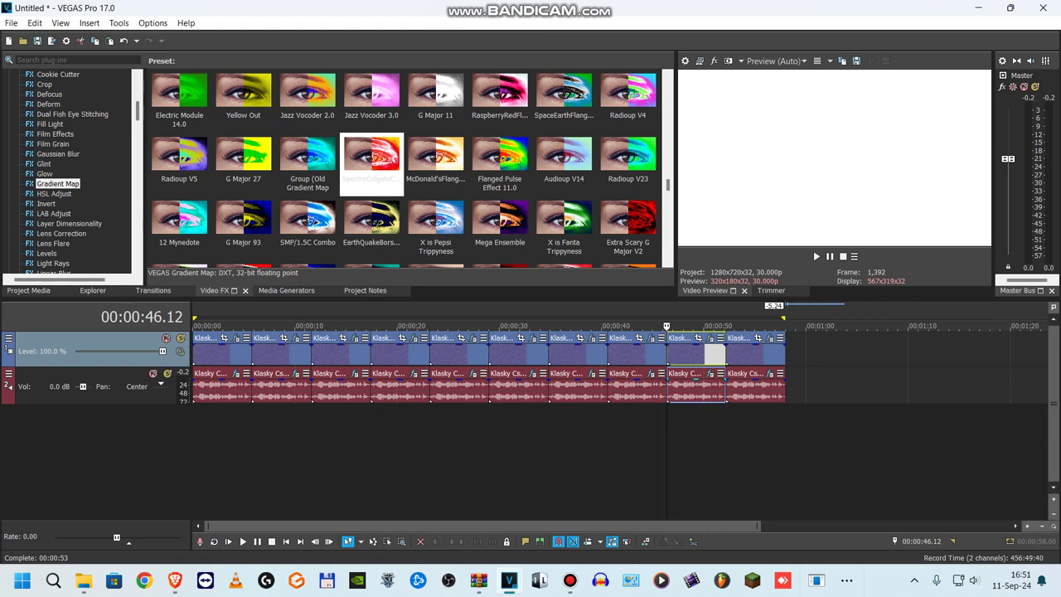
Preview the start of the tenth video clip and review the colour of each control point in its Gradient Map effect
left_click(727, 326)
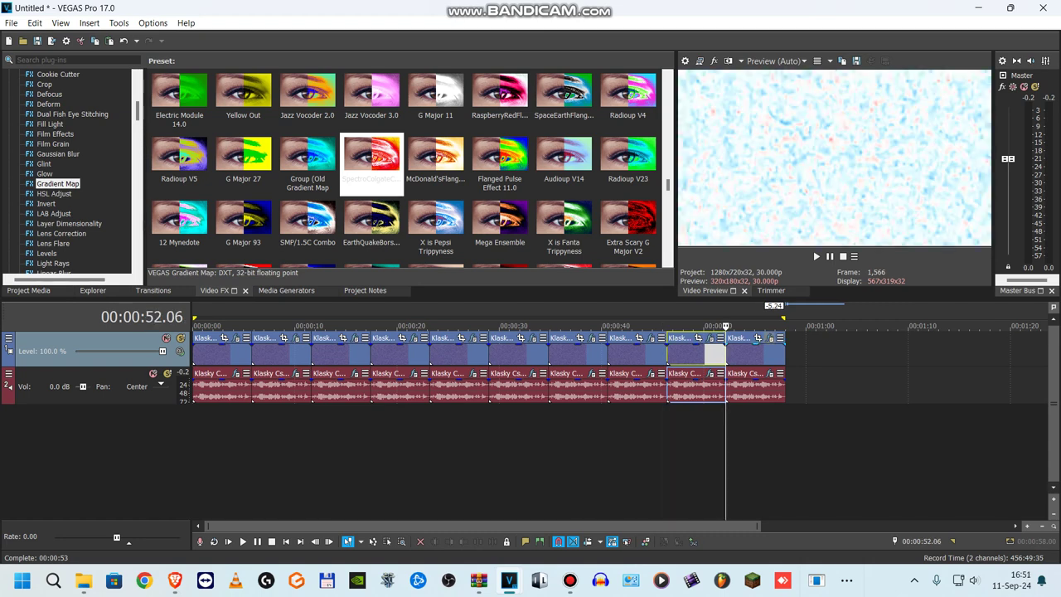
left_click(769, 338)
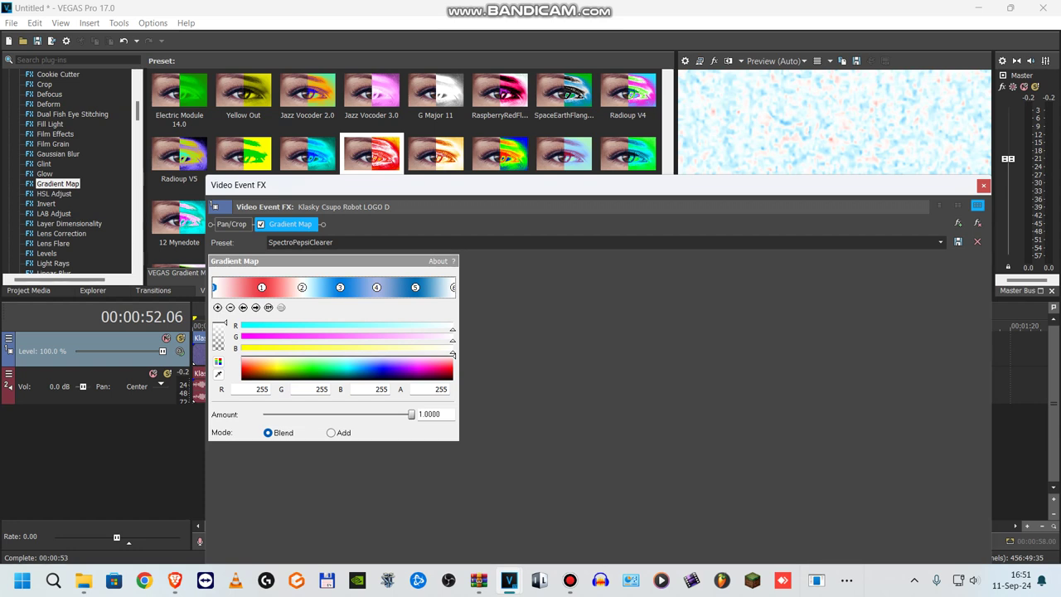
left_click(255, 308)
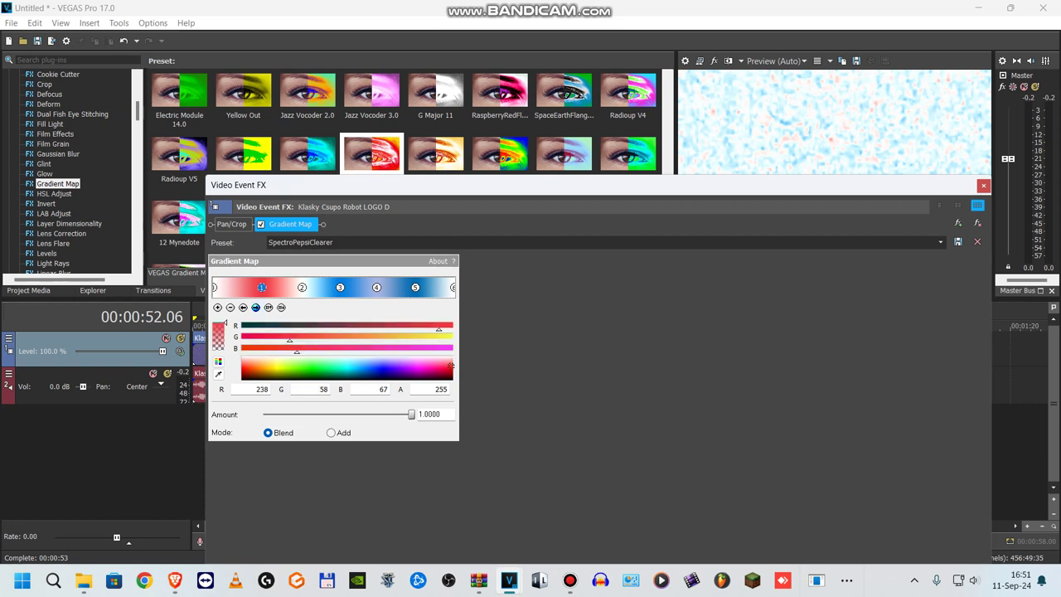
left_click(255, 308)
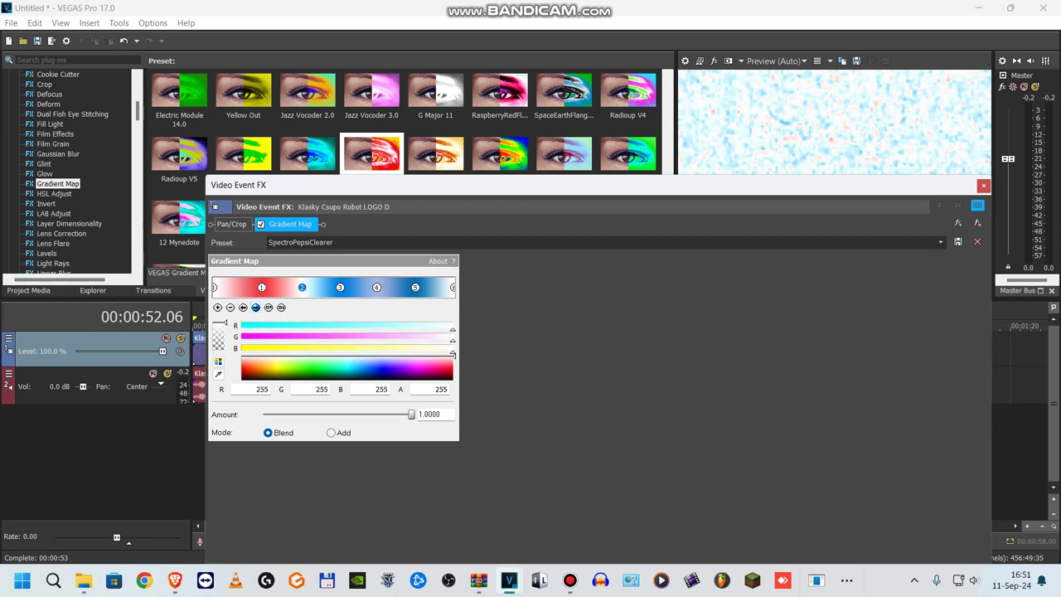
key("Tab")
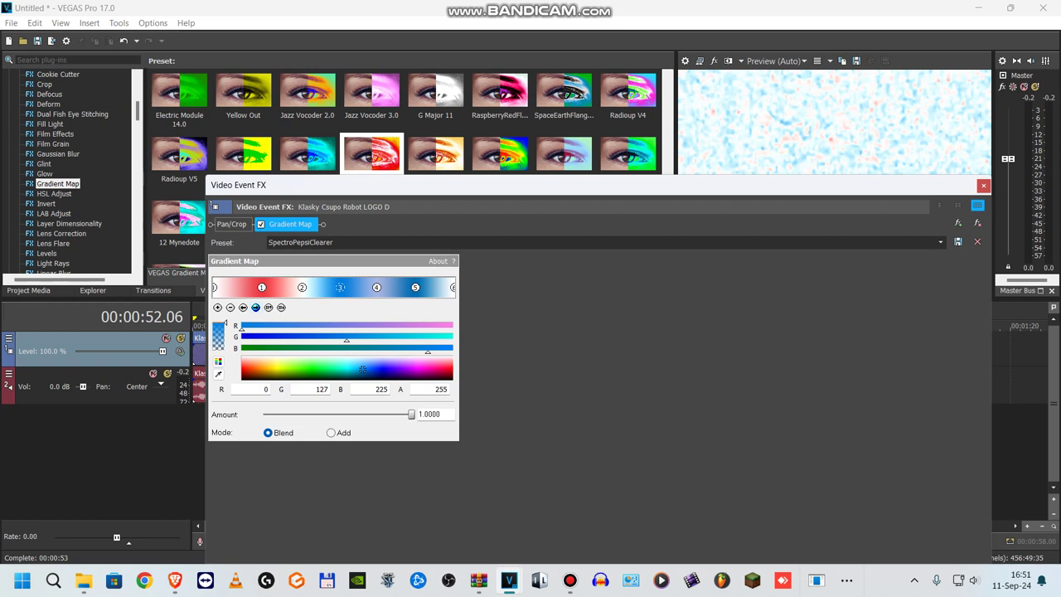
key("Tab")
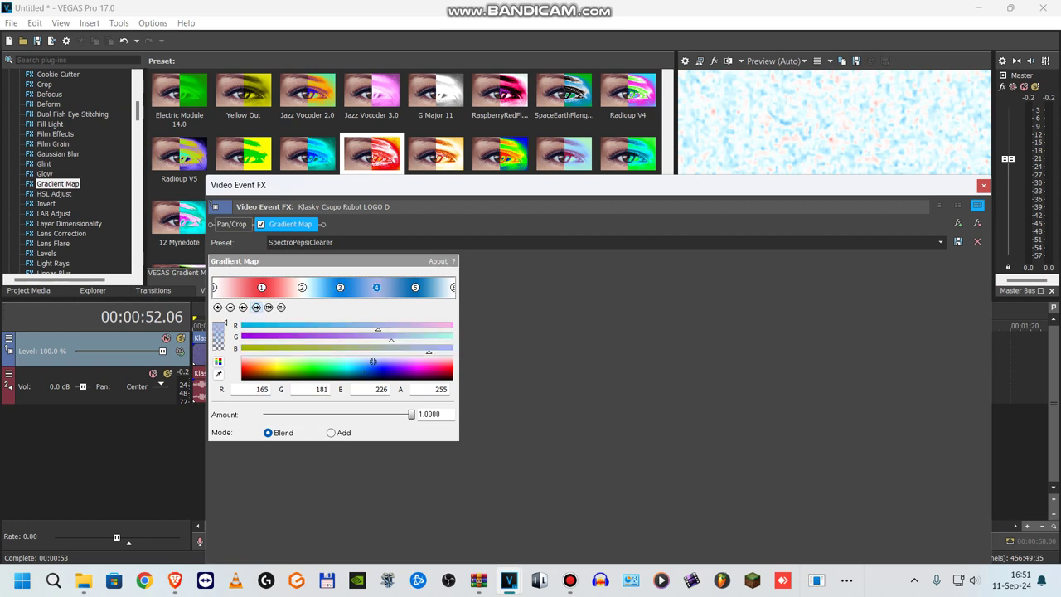
key("Tab")
key("Tab")
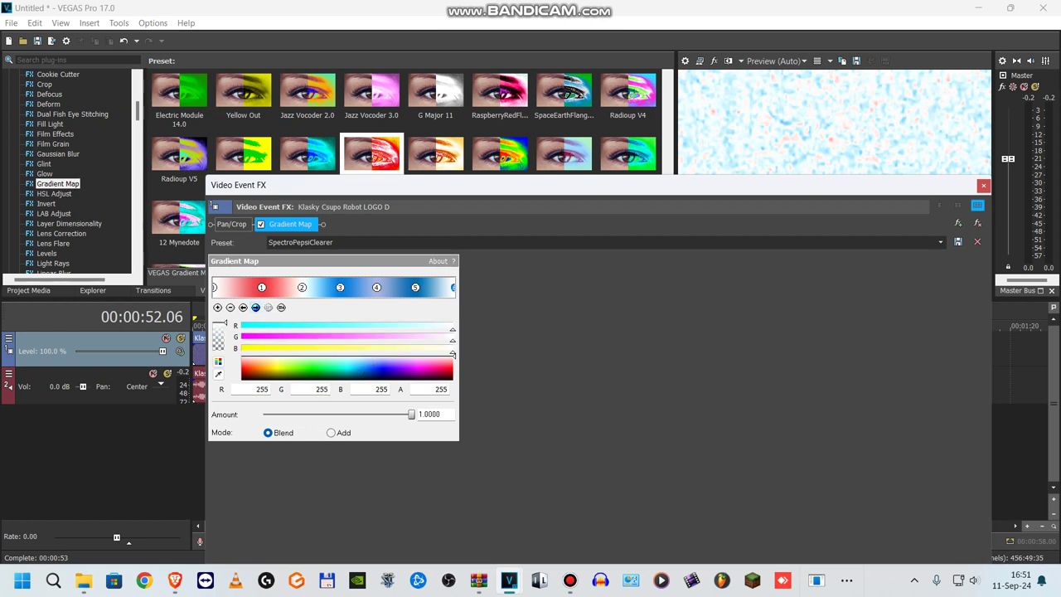
left_click(983, 185)
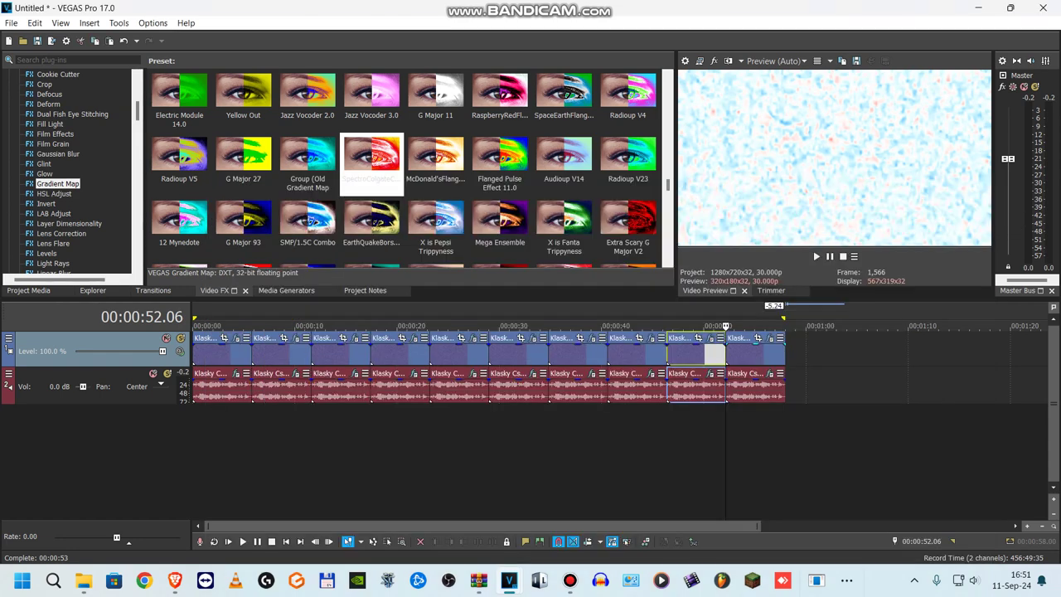
Inspect the Vocodex audio effect settings on the tenth audio clip
left_click(758, 374)
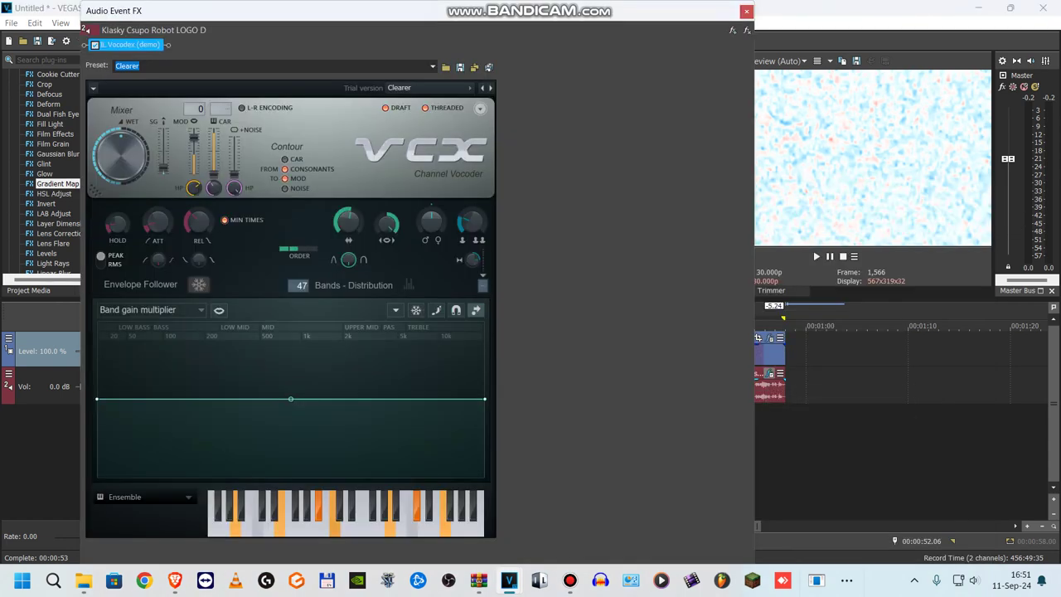